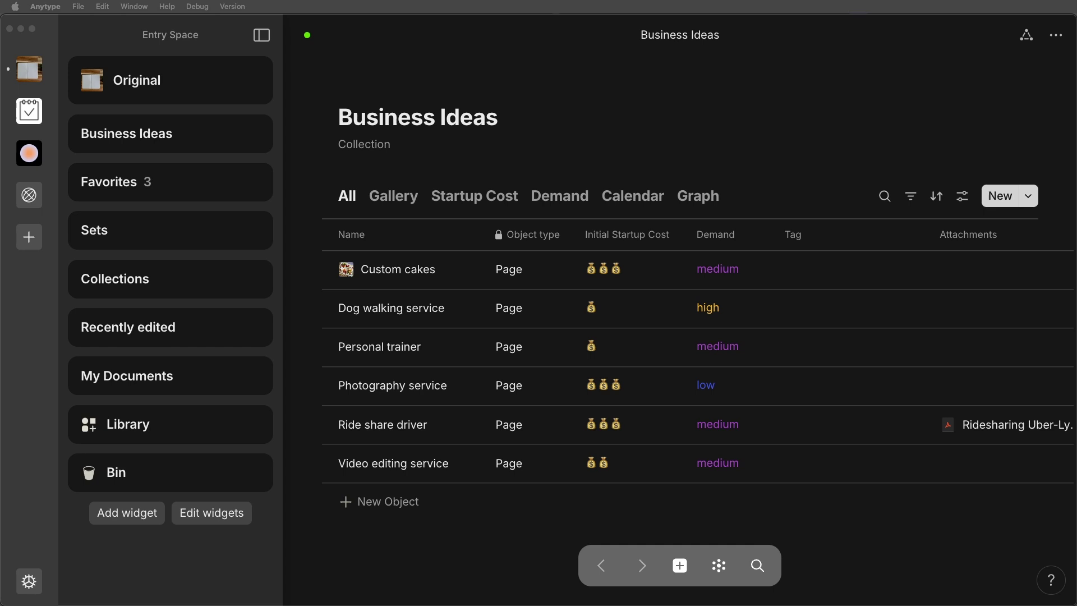
click(1048, 581)
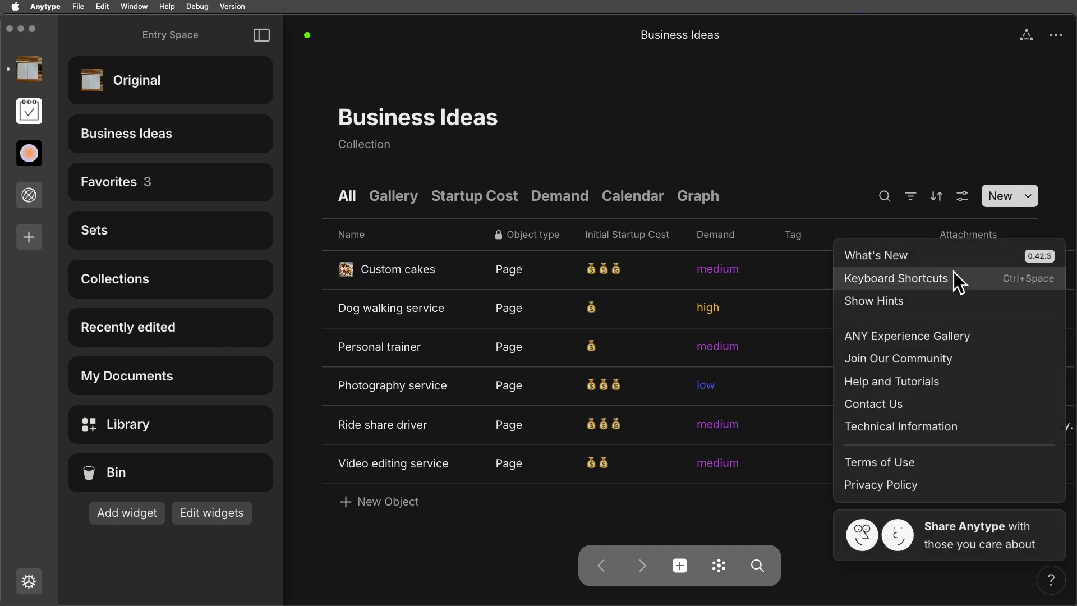
click(322, 52)
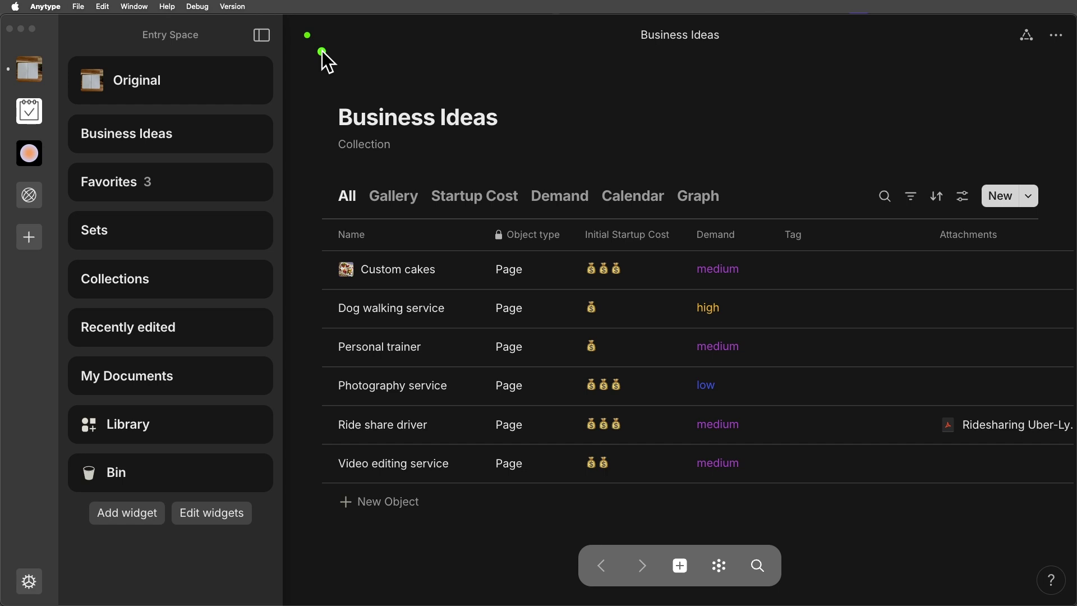
mouse_move(322, 51)
mouse_down()
mouse_move(271, 42)
mouse_move(61, 56)
mouse_up()
drag(70, 161, 34, 197)
drag(73, 191, 38, 232)
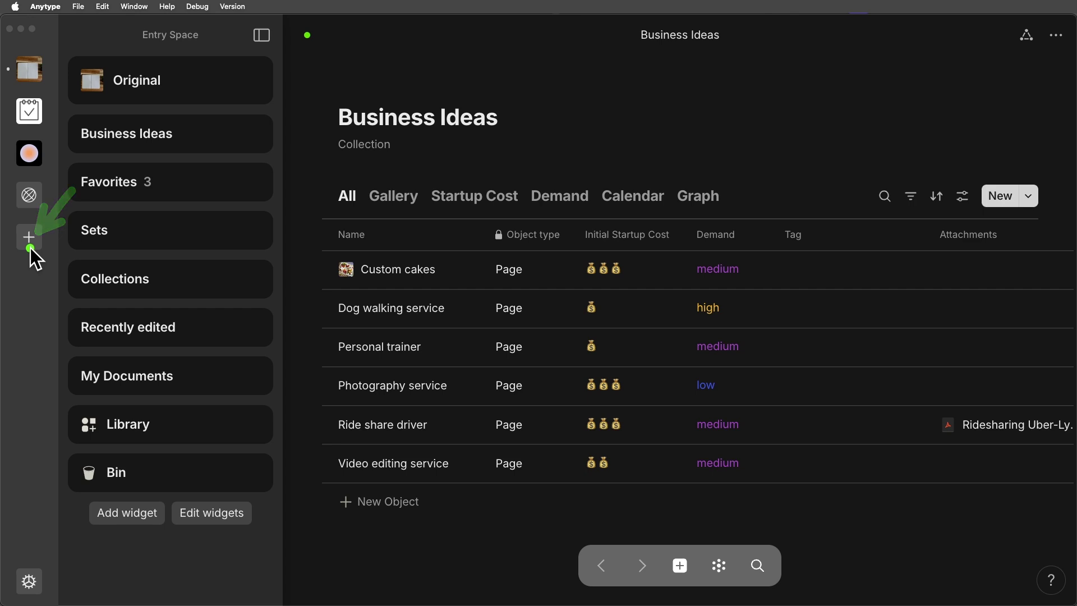
drag(27, 369, 24, 530)
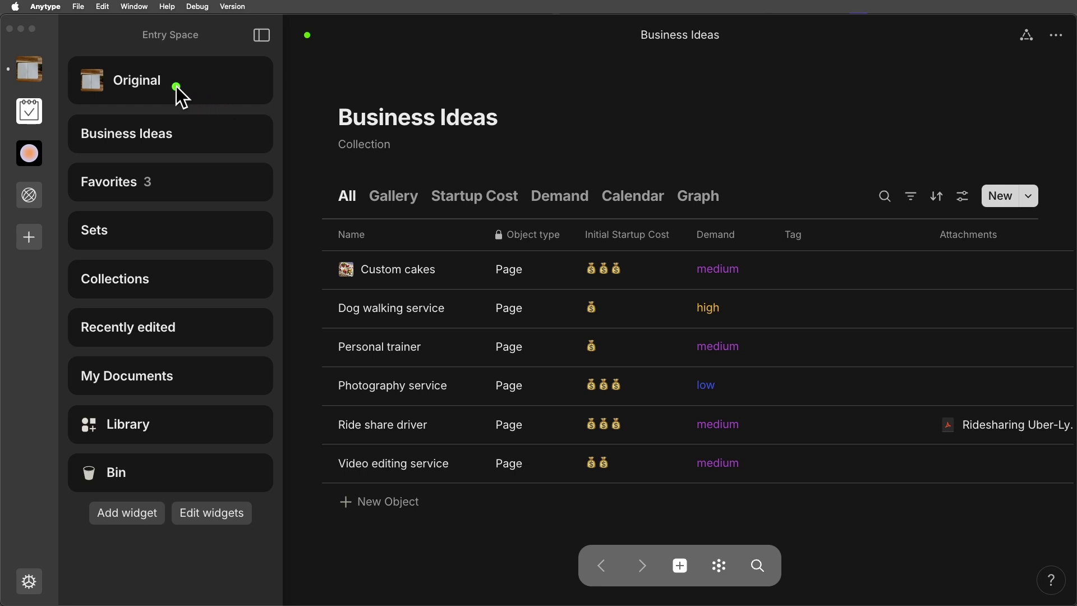
Change the sidebar to show only widgets, without the list of spaces.
right_click(261, 35)
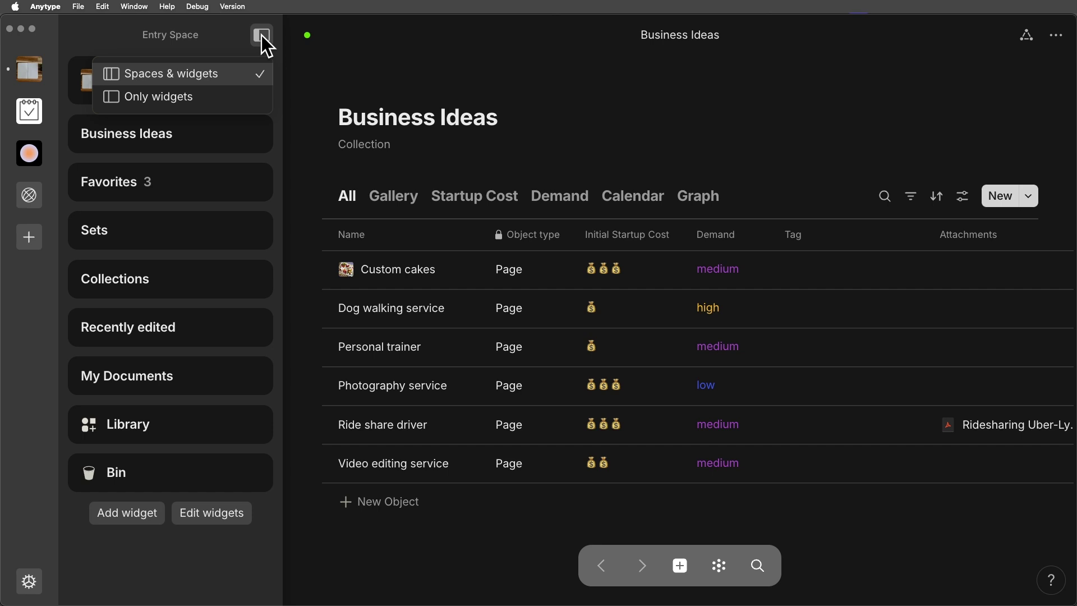
click(169, 96)
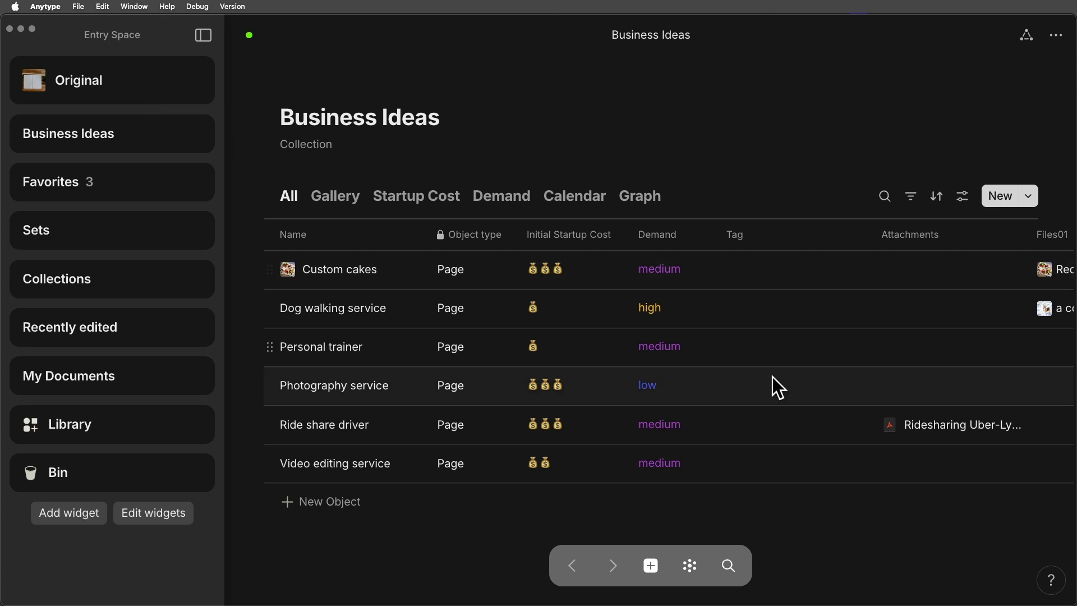
drag(808, 415, 707, 547)
drag(84, 104, 62, 22)
Set the sidebar mode to Spaces & widgets in the vault preferences.
click(46, 6)
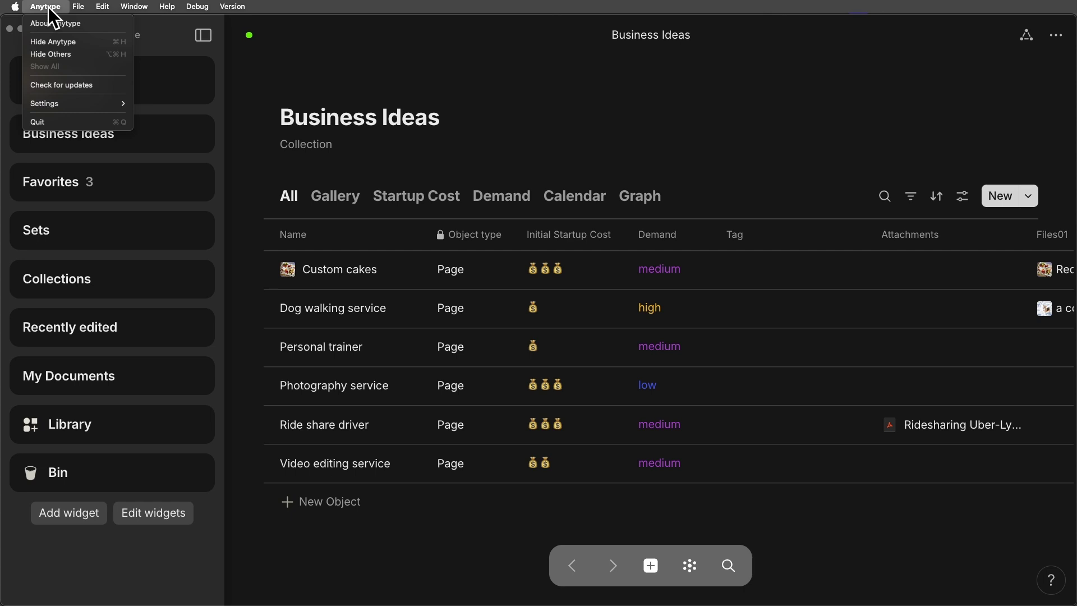
mouse_move(77, 103)
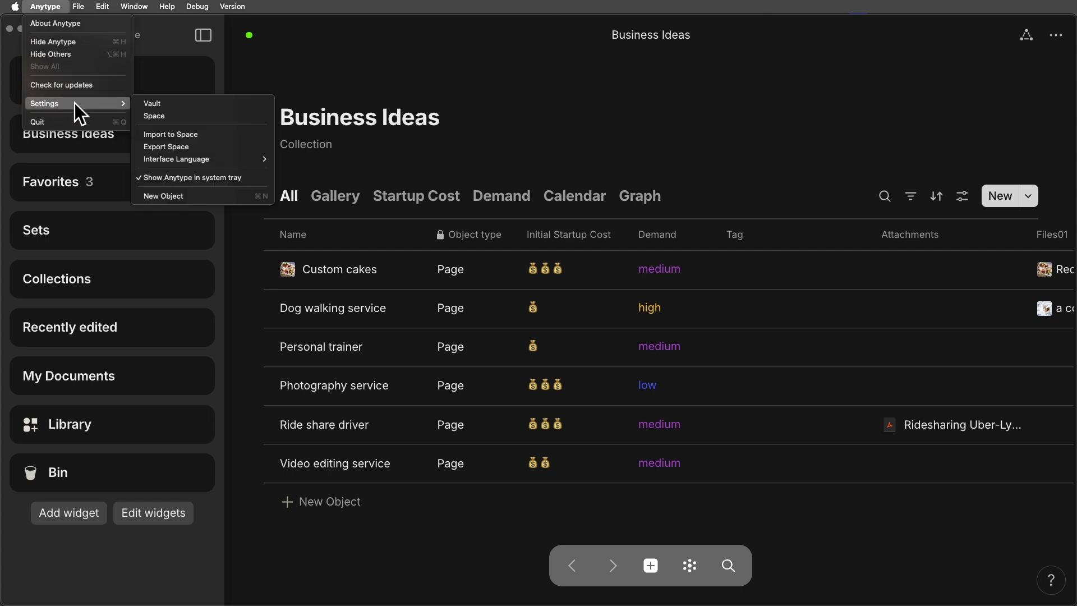
click(194, 103)
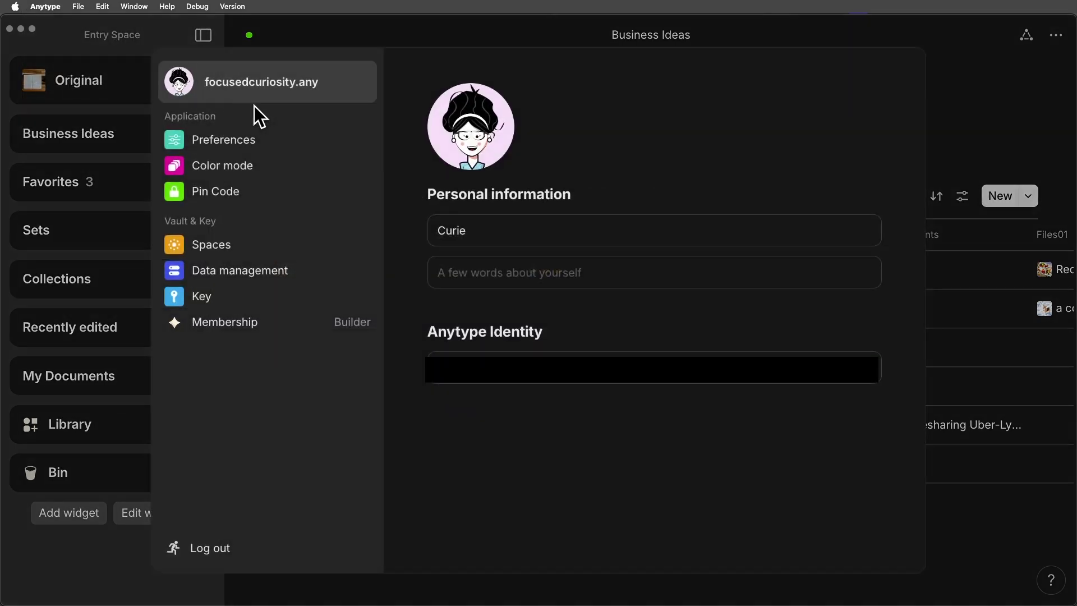
click(295, 139)
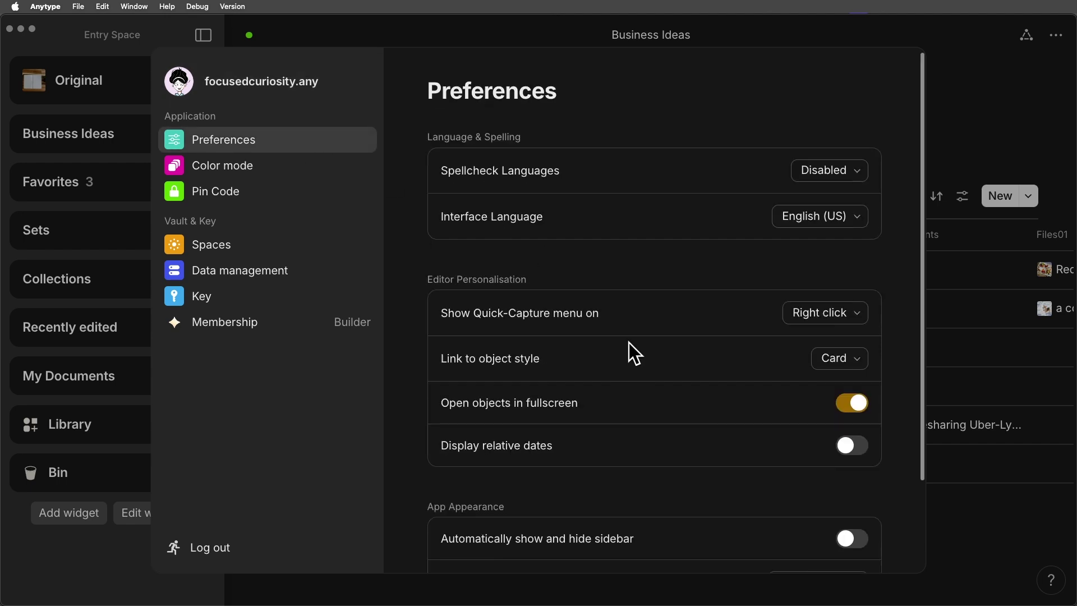
scroll(628, 342, down, 3)
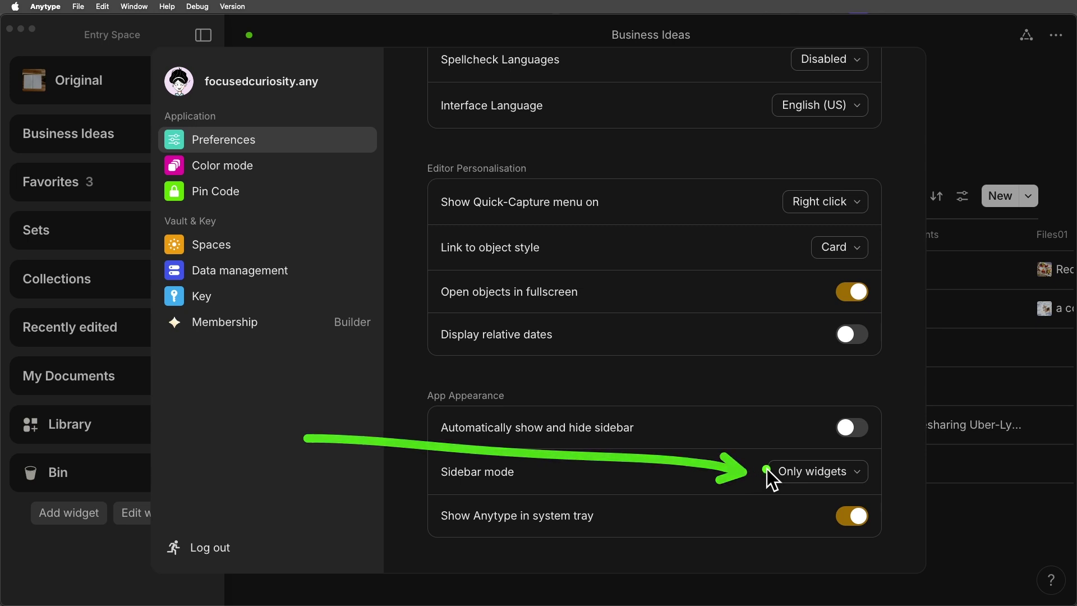
click(856, 471)
click(786, 419)
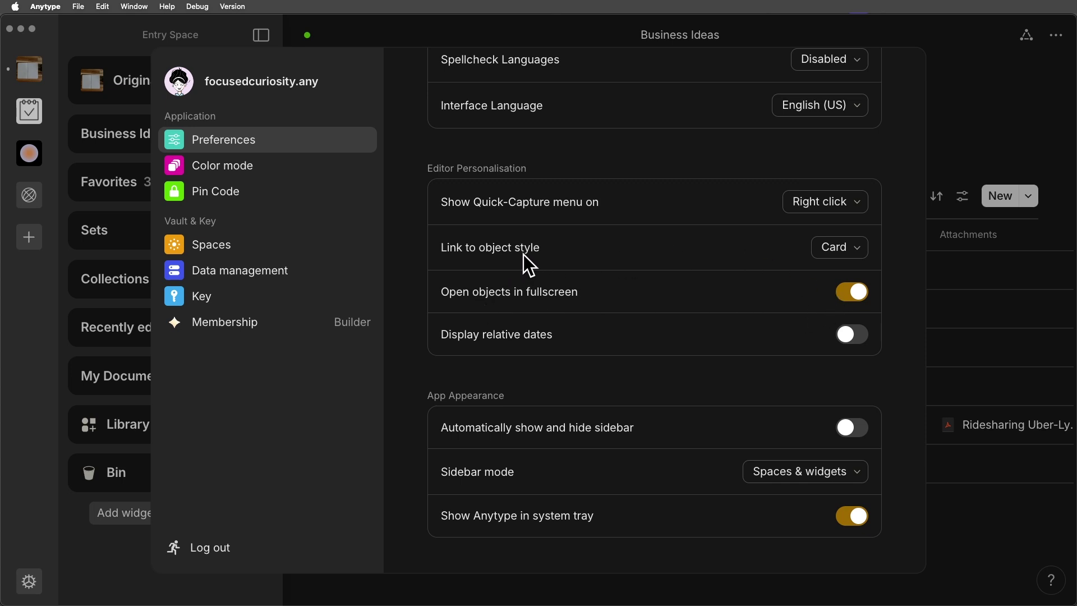
Turn on automatic showing and hiding of the sidebar, try it at the window edge, and turn the option off again.
click(863, 251)
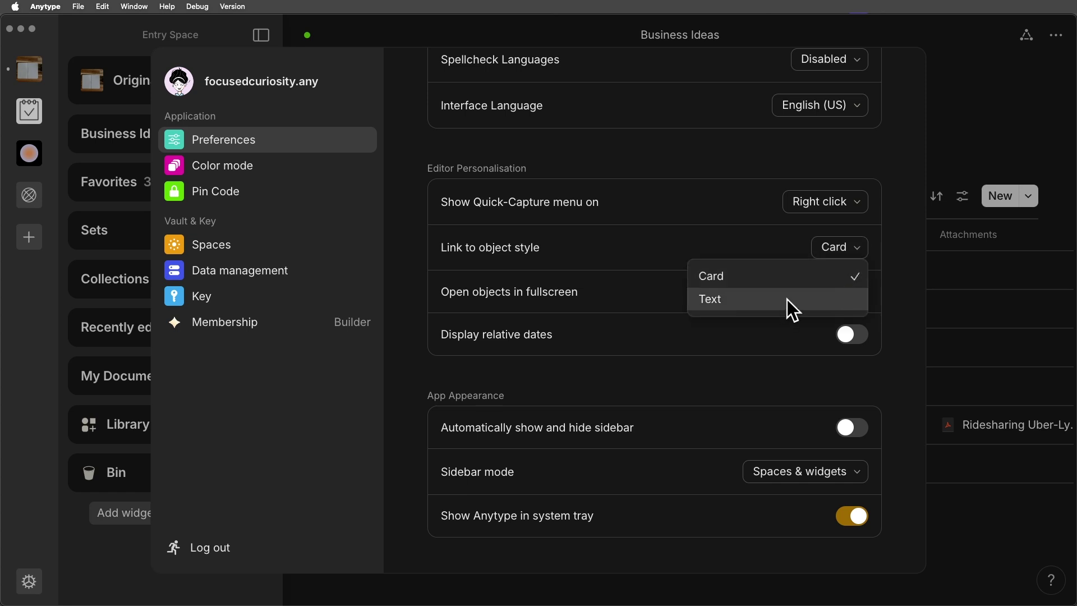
click(878, 241)
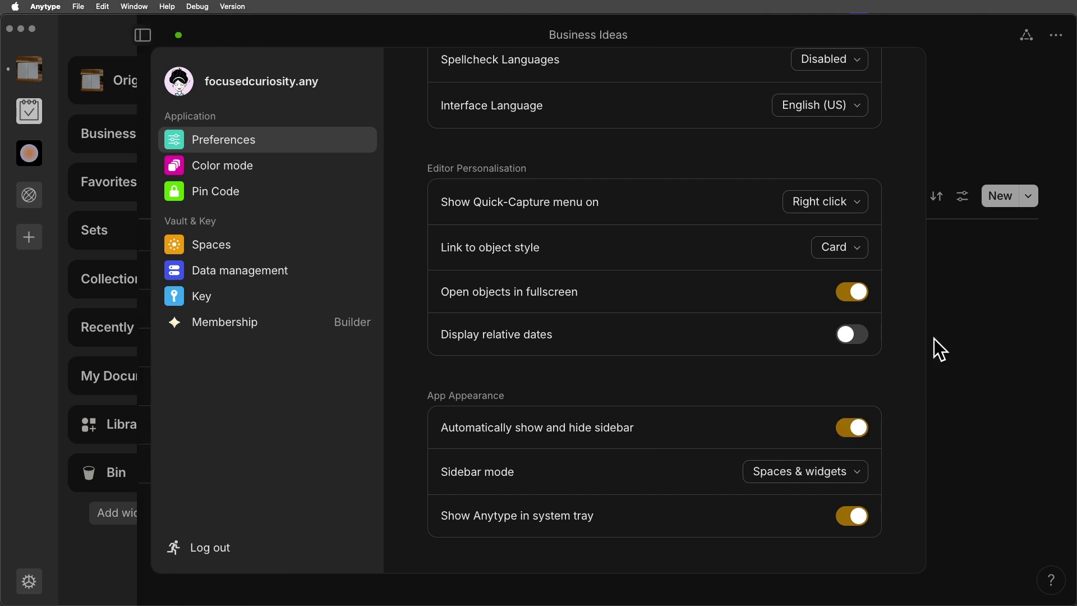
click(956, 100)
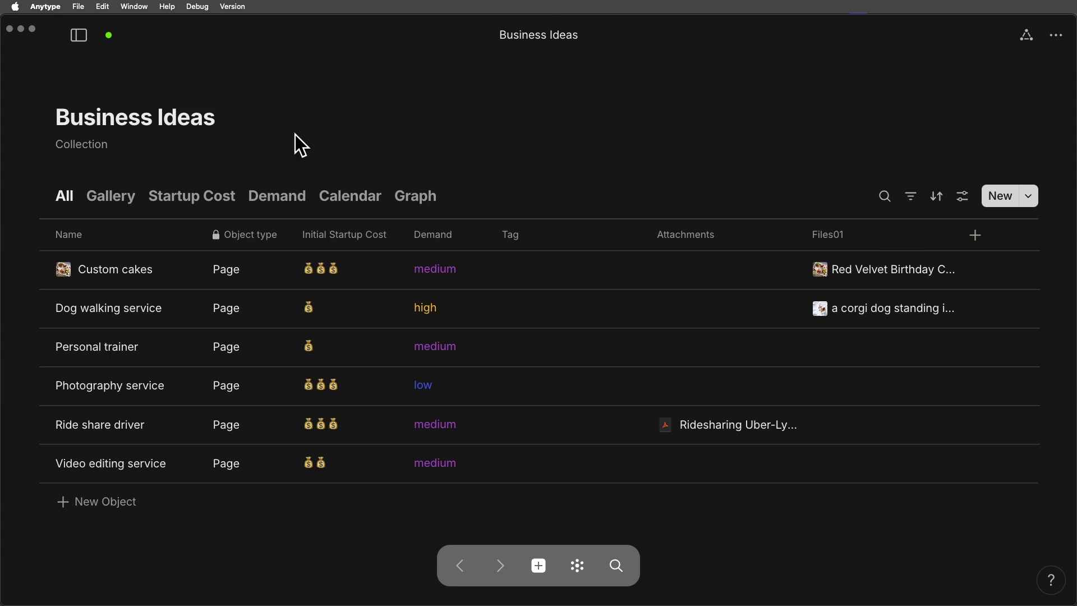
mouse_move(12, 118)
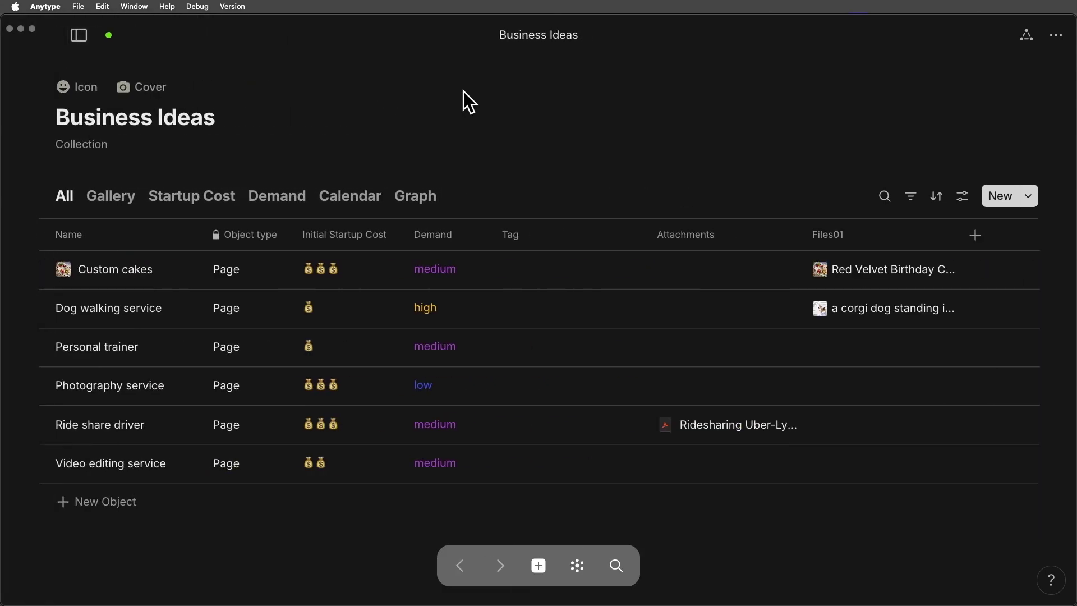
key(super+comma)
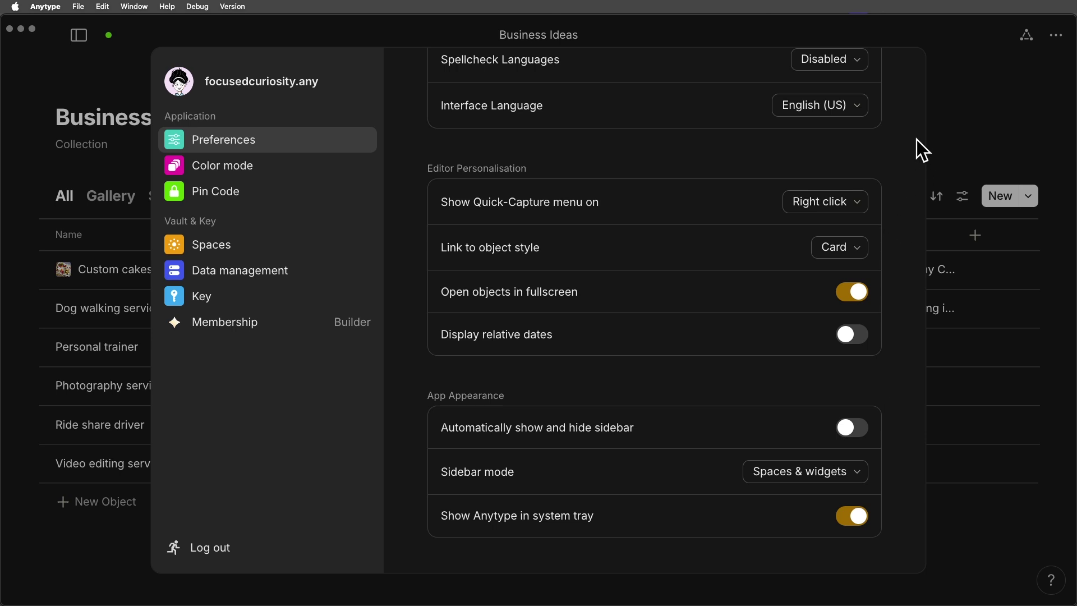
click(957, 120)
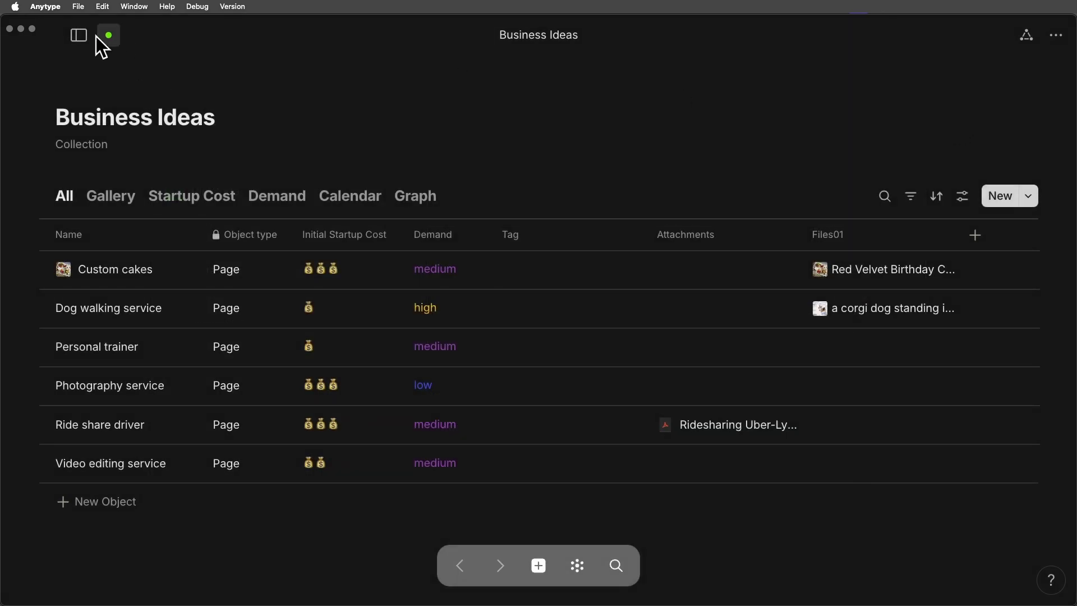
Reopen the sidebar and switch it to show only widgets.
click(77, 36)
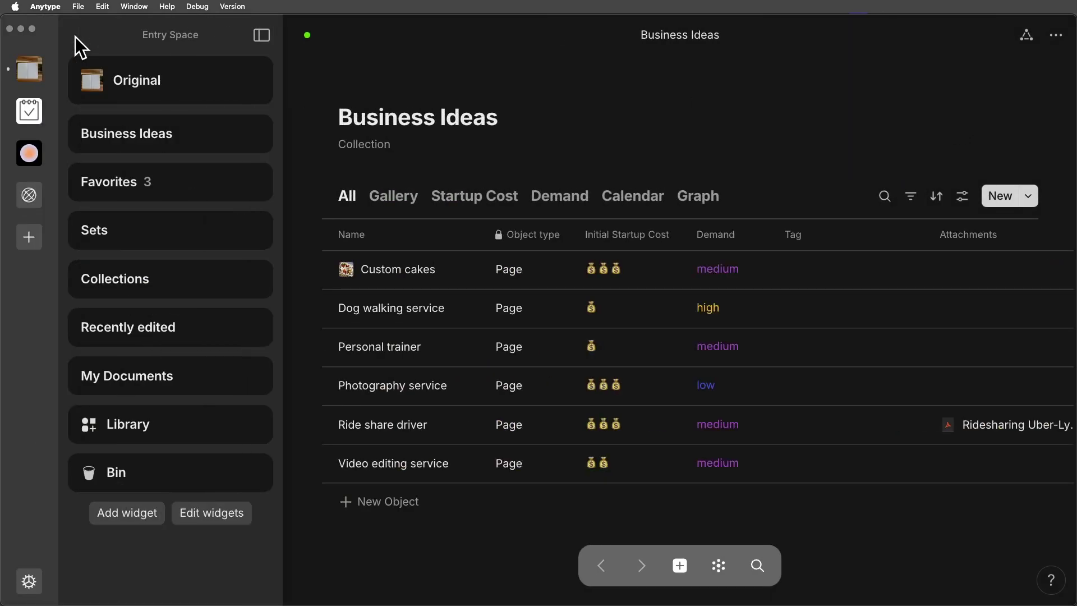
mouse_move(267, 39)
click(225, 98)
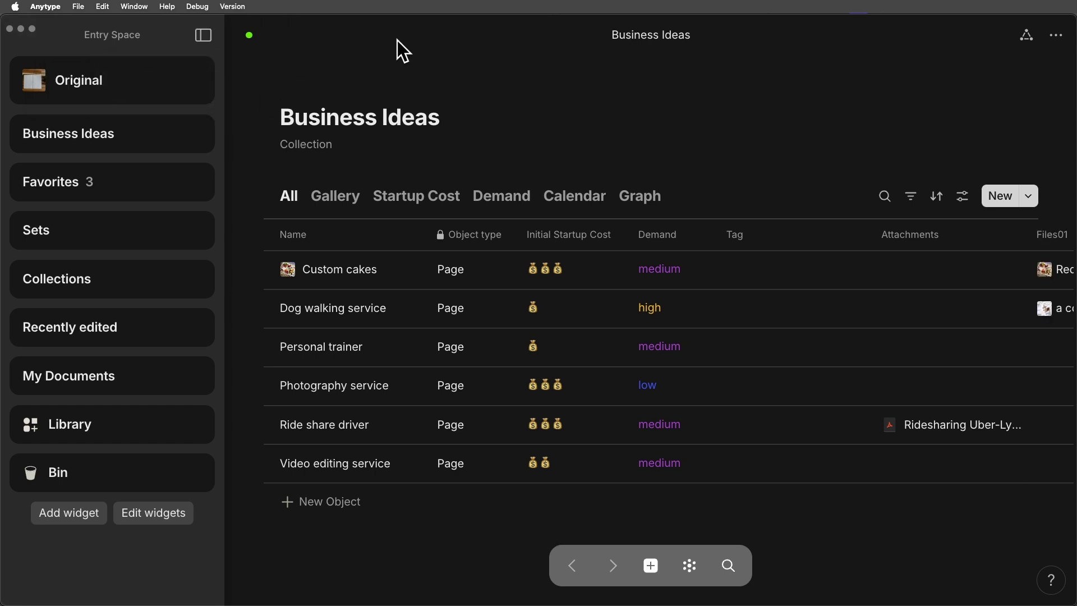
Examine the sync status of the objects in the space and close the overview.
click(248, 37)
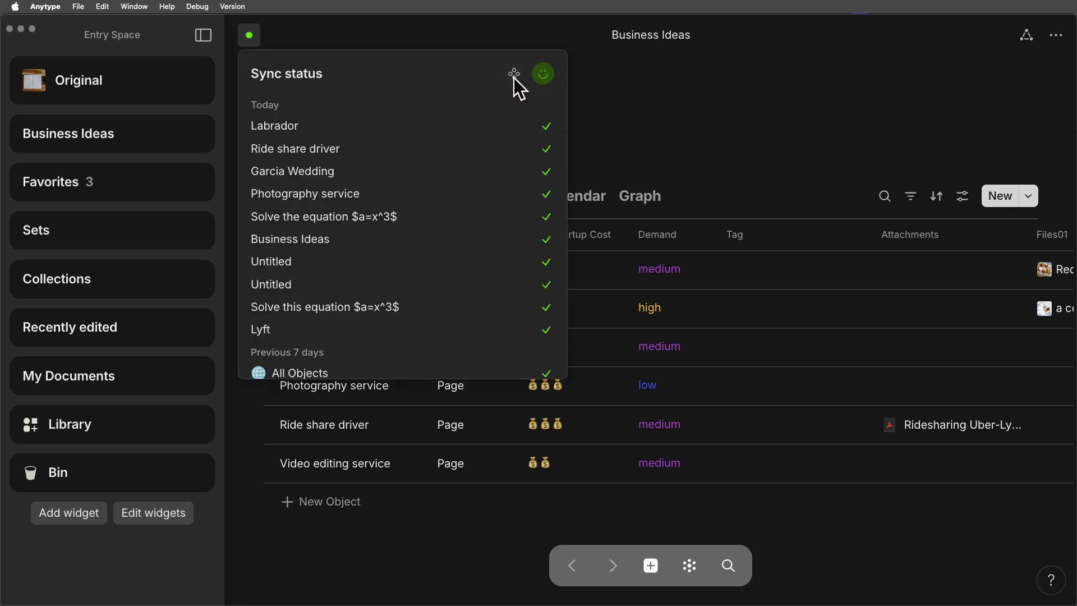
mouse_move(515, 74)
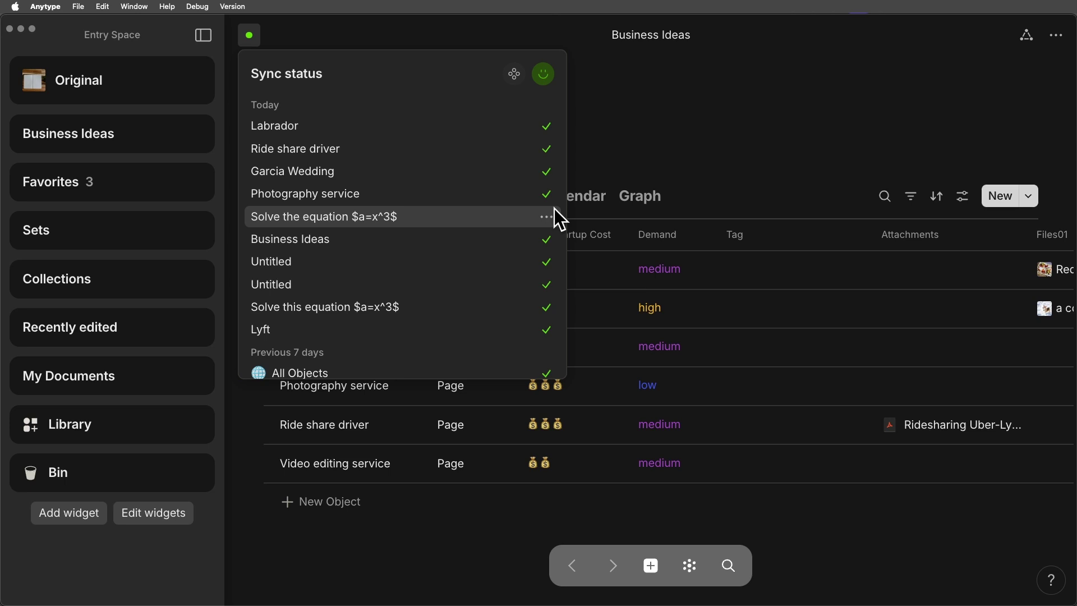
click(769, 84)
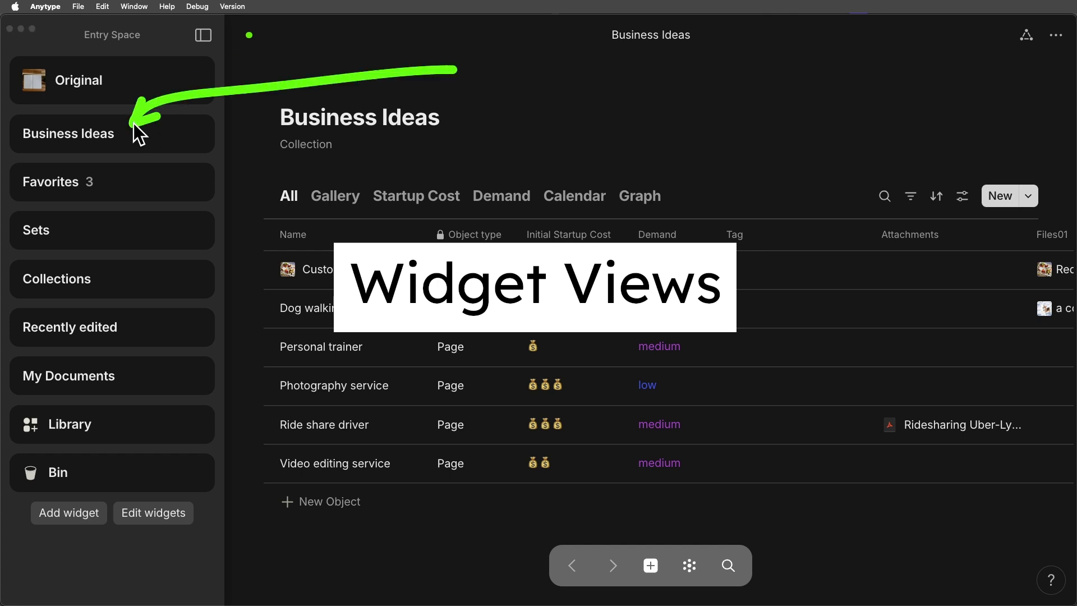
Set the Business Ideas widget's appearance to View, expand the widget, and check which collection views it offers.
right_click(87, 136)
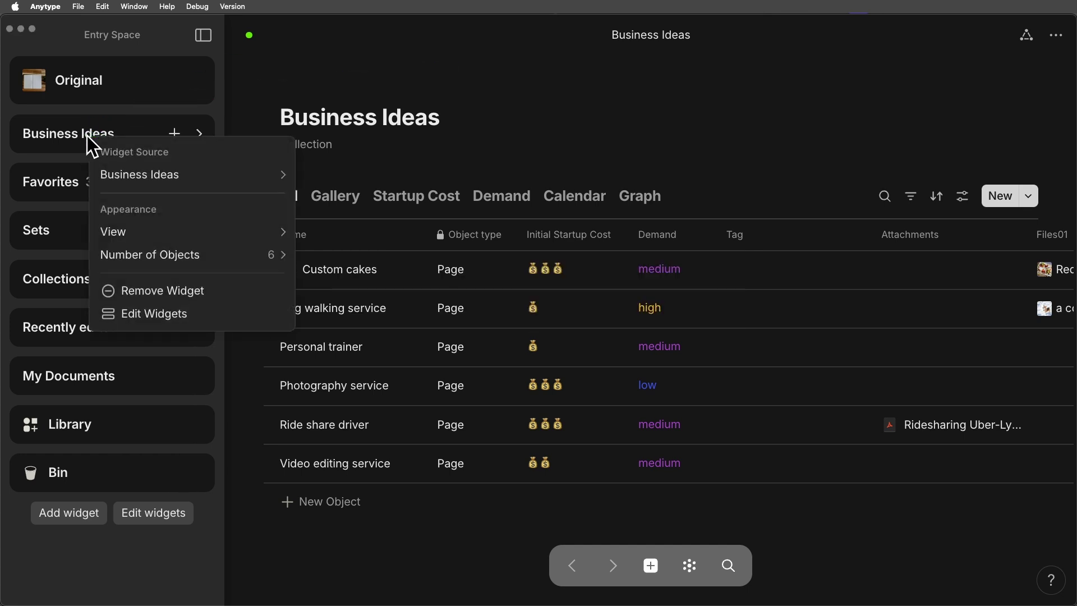
mouse_move(156, 175)
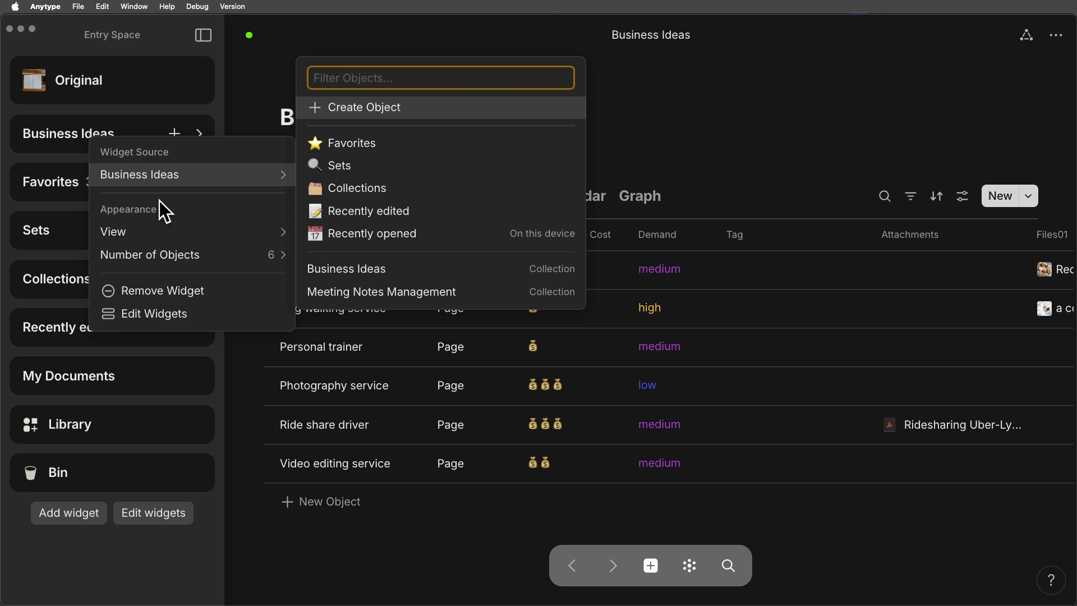
mouse_move(143, 238)
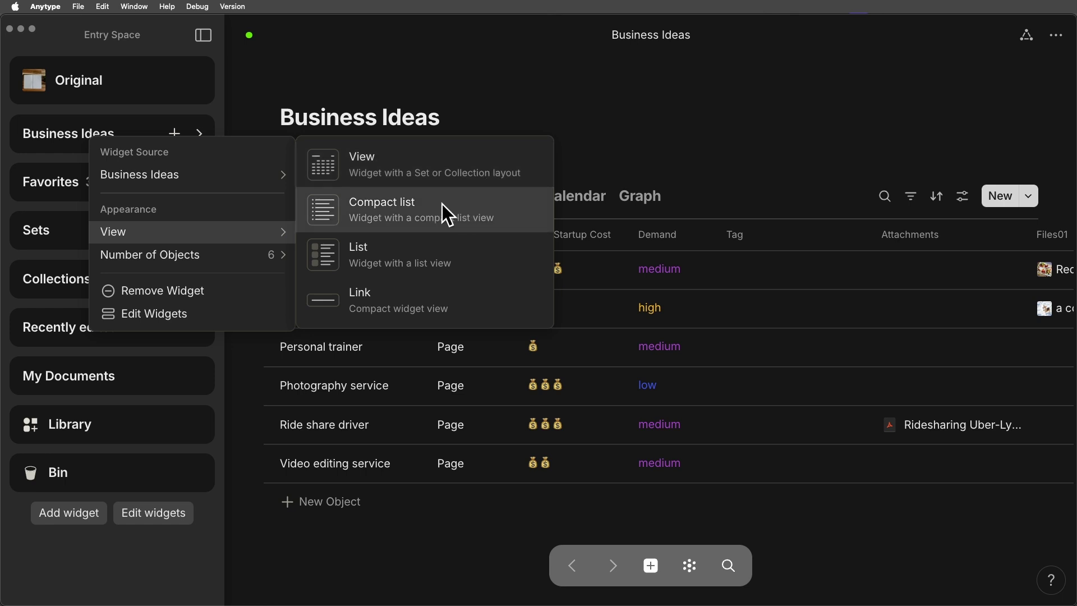
click(404, 164)
click(199, 135)
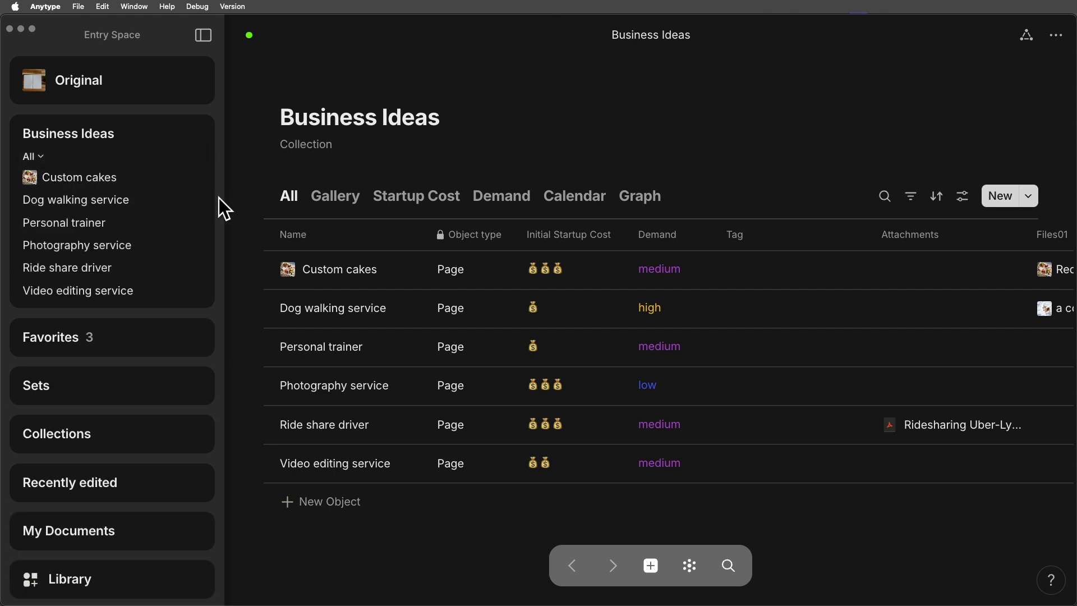
click(40, 157)
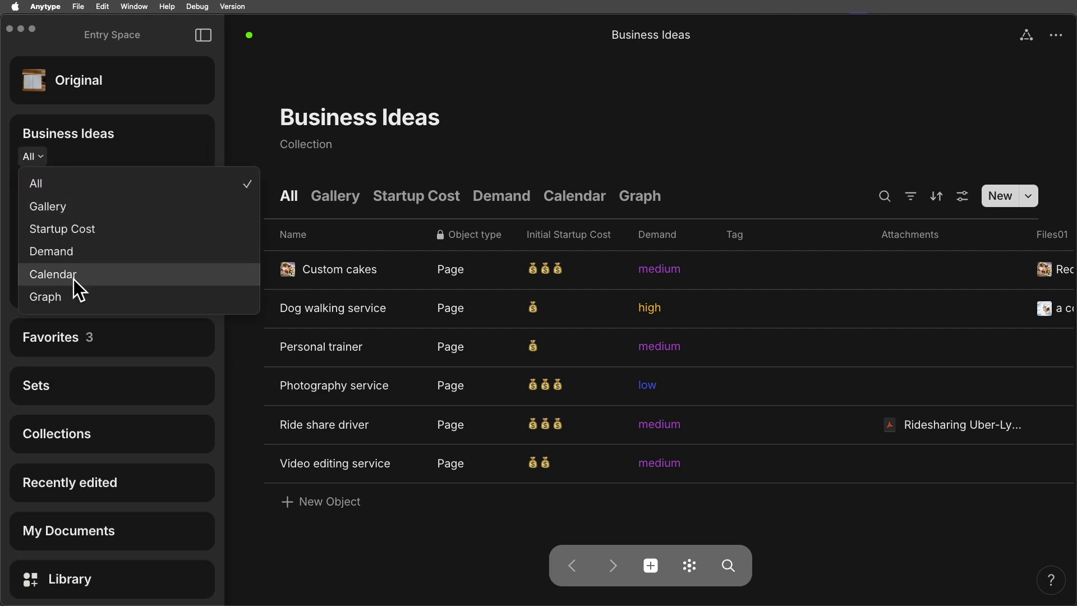
click(481, 176)
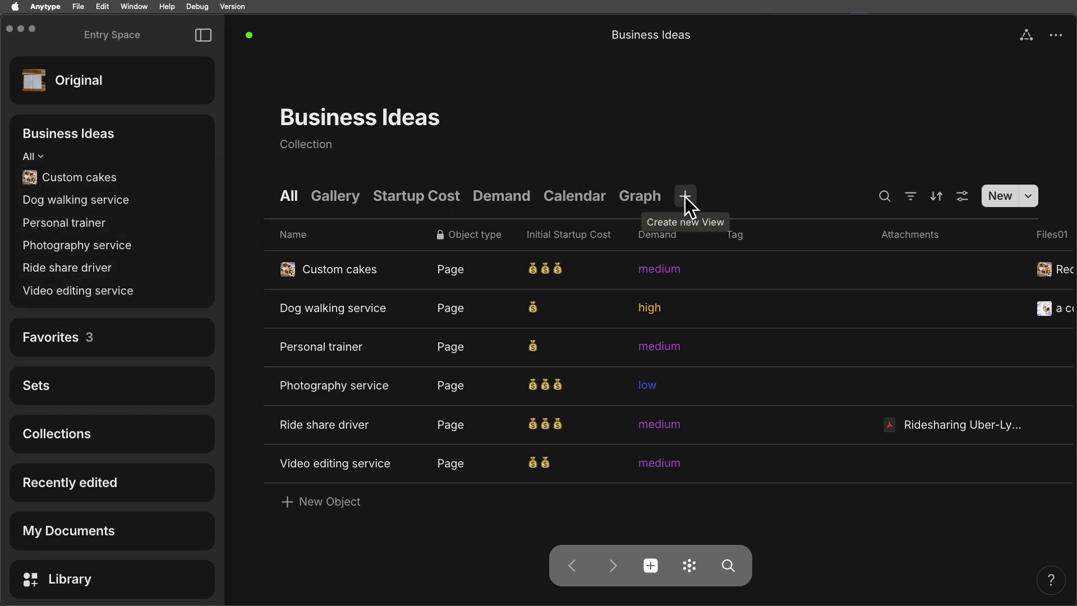
Add a new view with the Kanban layout to the Business Ideas collection.
click(684, 197)
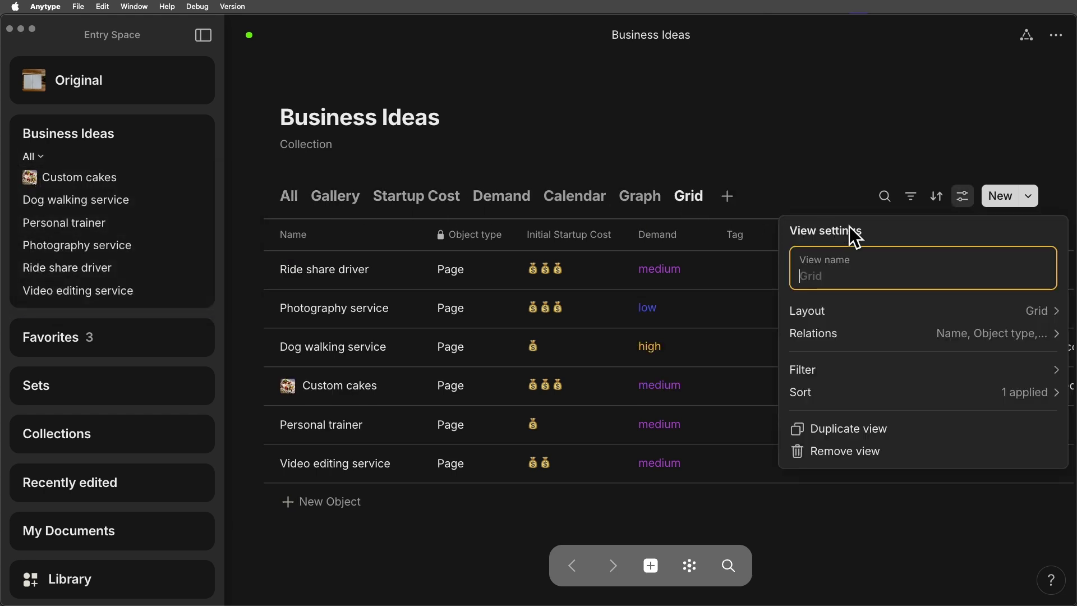
click(871, 310)
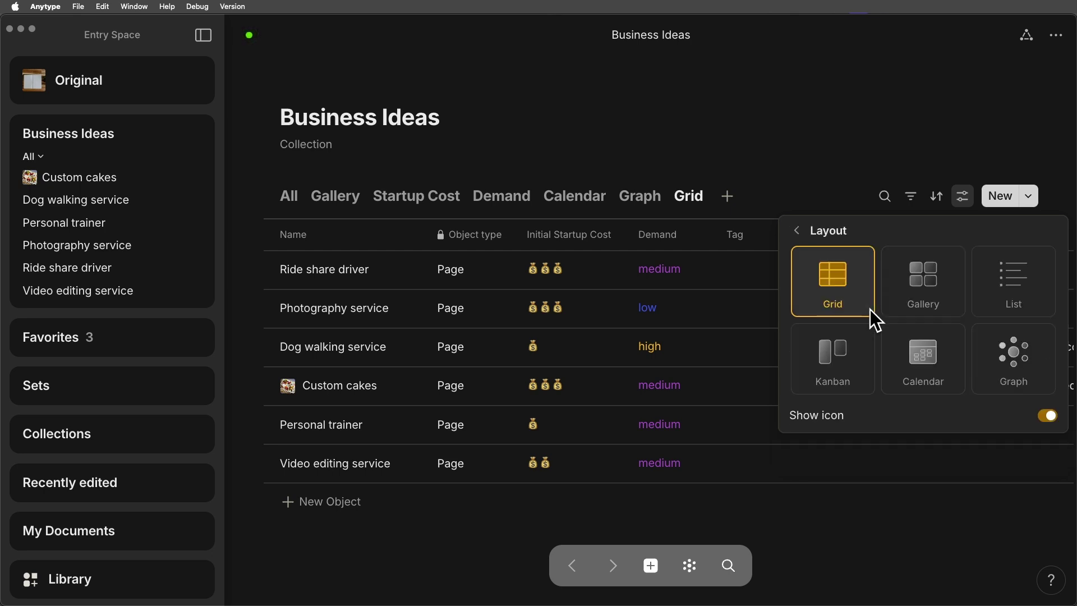
click(832, 365)
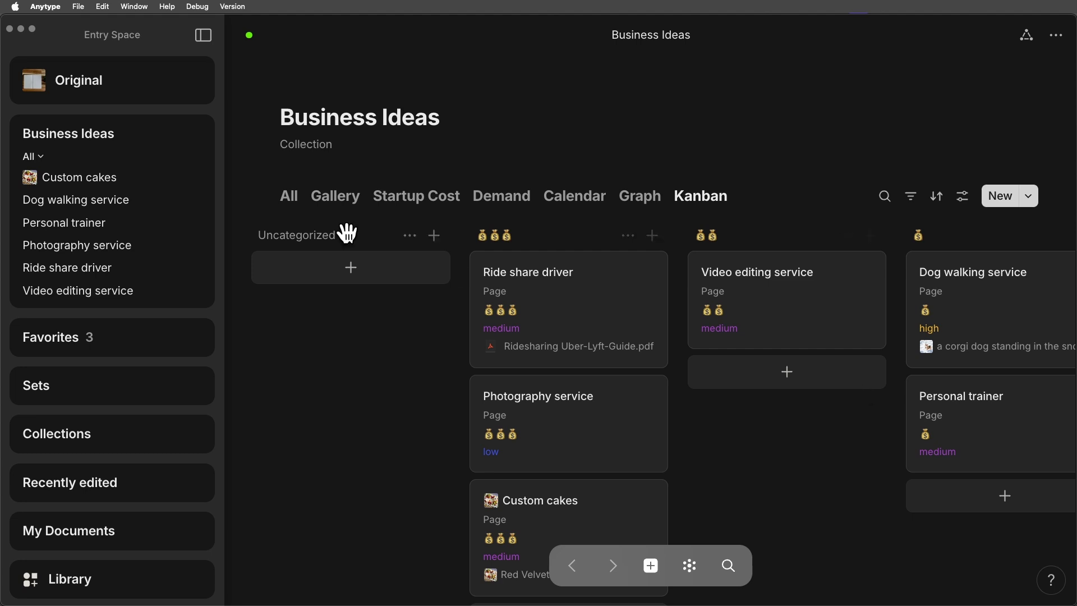
Switch the expanded Business Ideas widget to display the Kanban view.
click(40, 157)
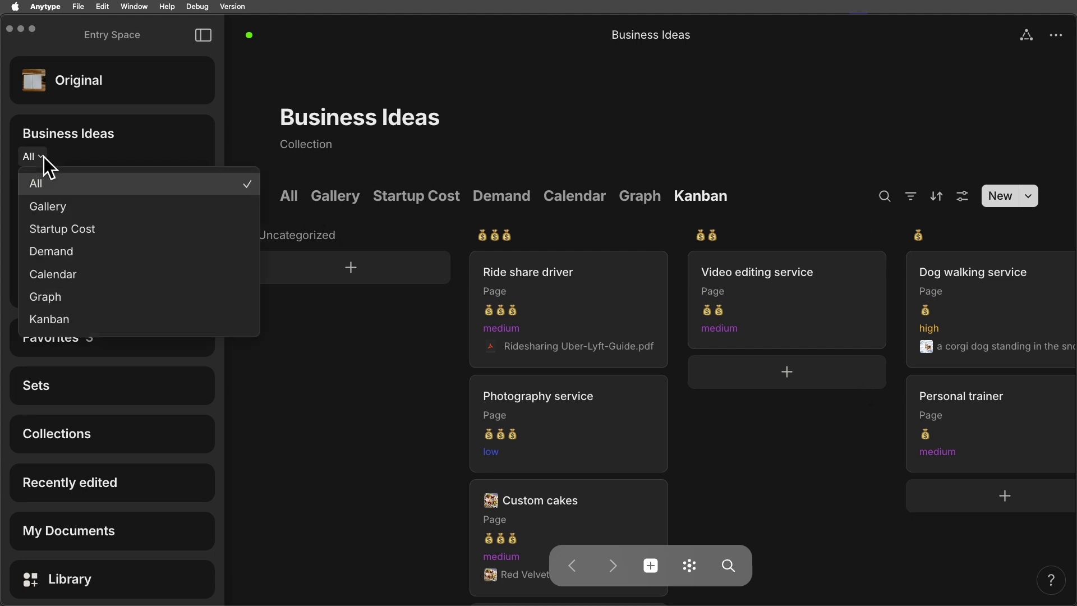
click(63, 319)
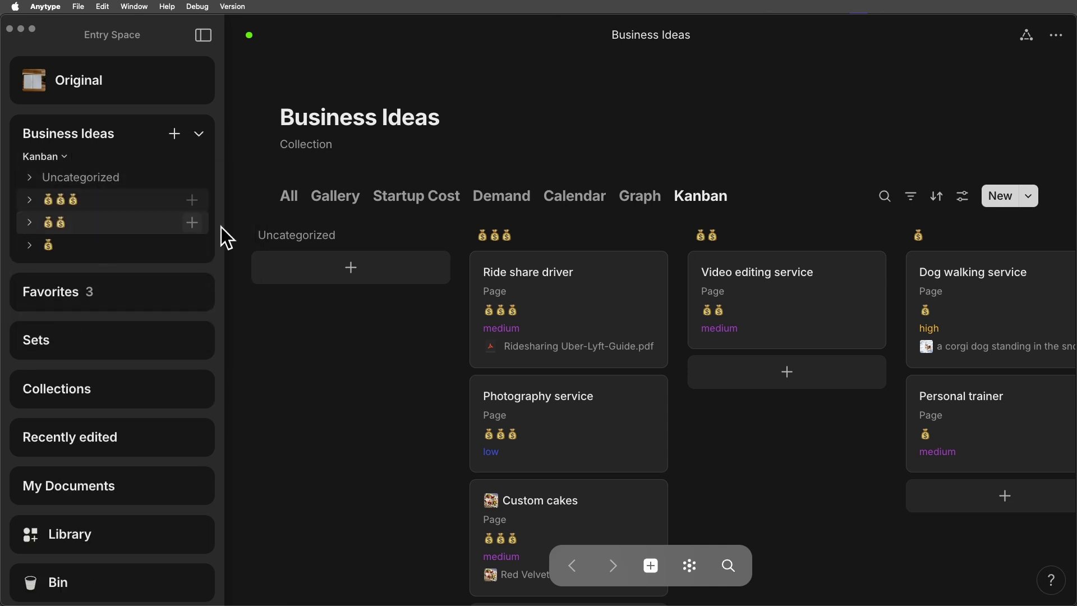
scroll(74, 201, down, 1)
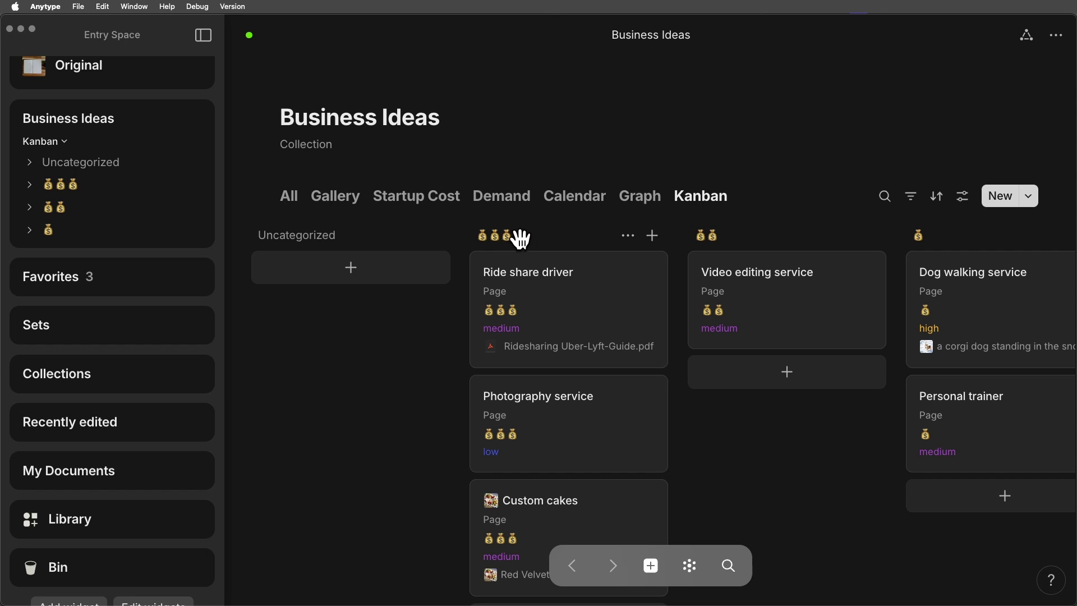
Expand the three-money-bag group in the Business Ideas widget, view its Ride share driver page, and return to the collection.
click(31, 184)
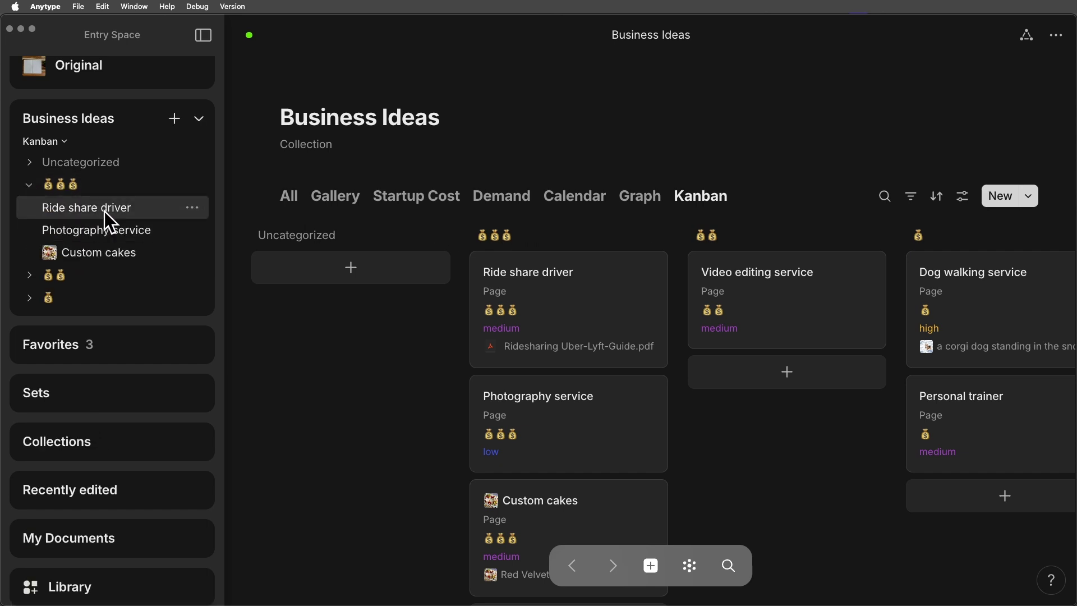
click(140, 208)
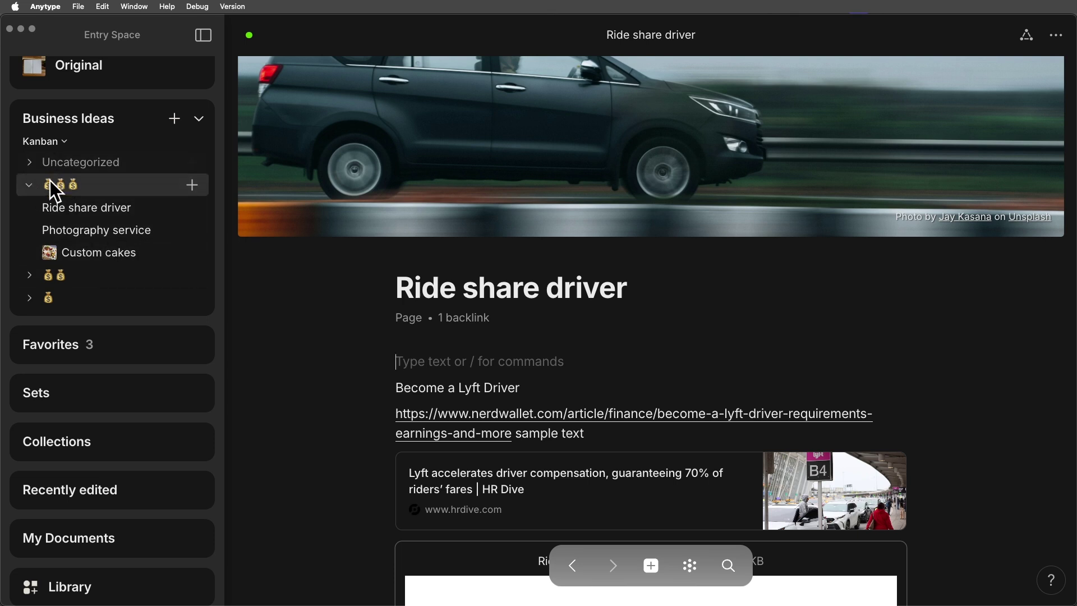
click(69, 122)
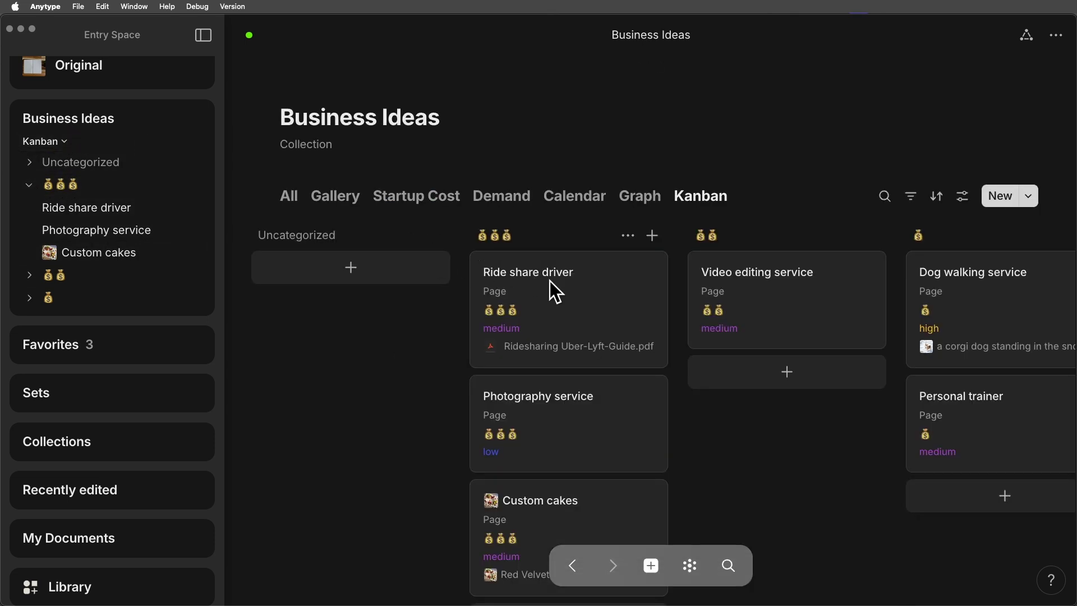
Move the Ride share driver card to the two-money-bag Kanban column and expand that group in the Business Ideas widget.
drag(519, 278, 749, 266)
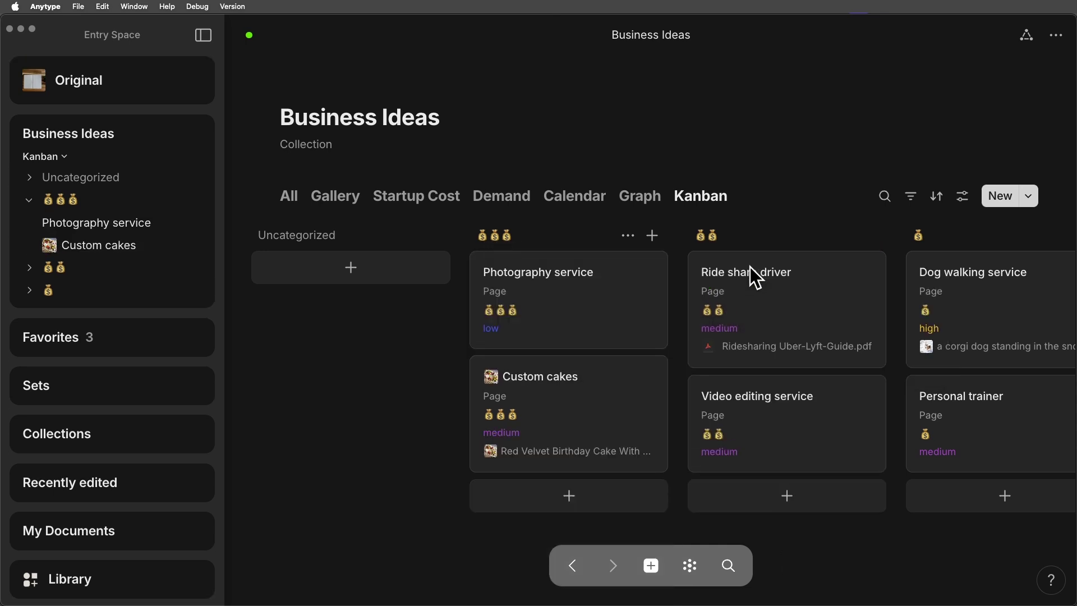
click(30, 268)
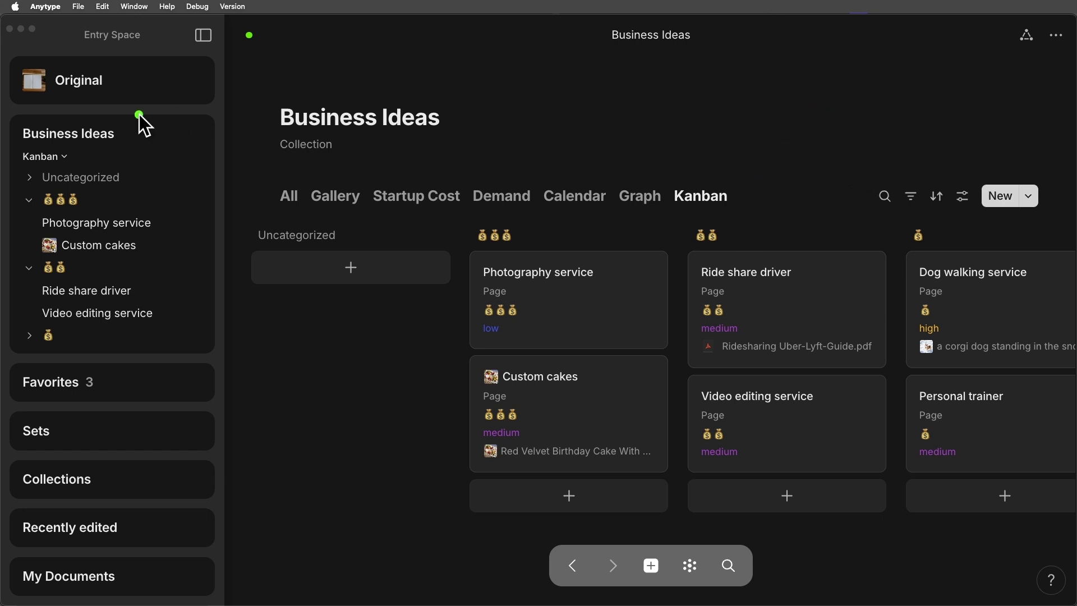
Switch the Business Ideas widget to the Calendar view and show the collection itself in its Calendar view.
click(62, 160)
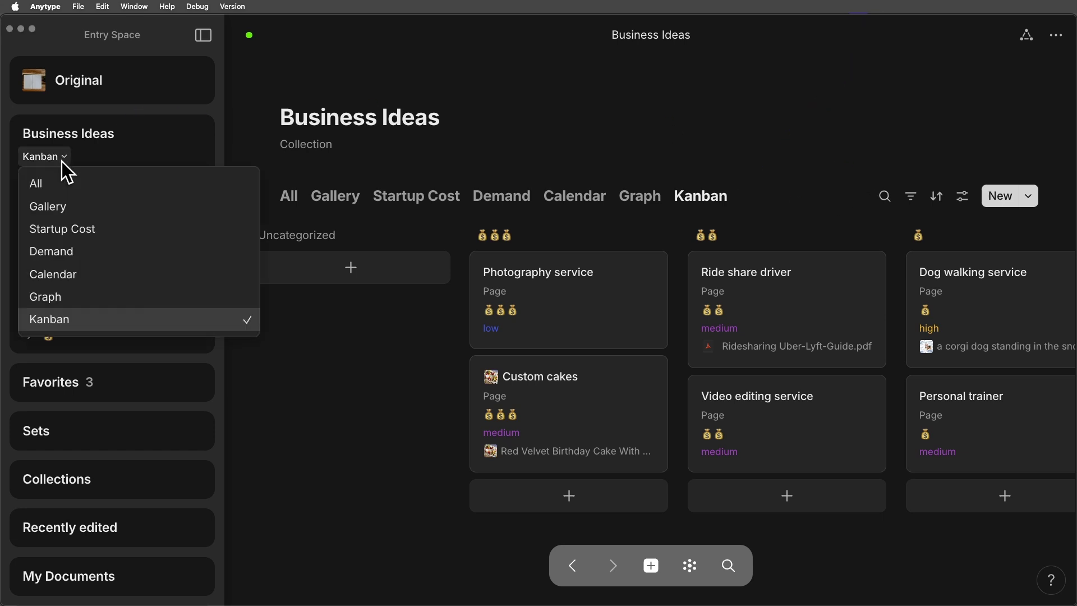
click(64, 280)
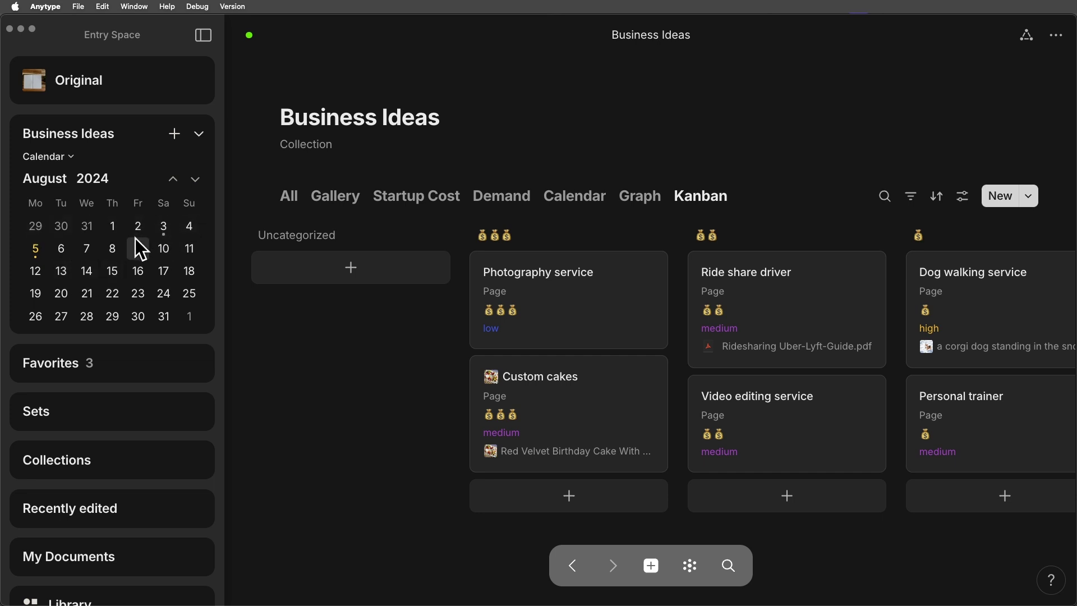
click(36, 254)
click(568, 198)
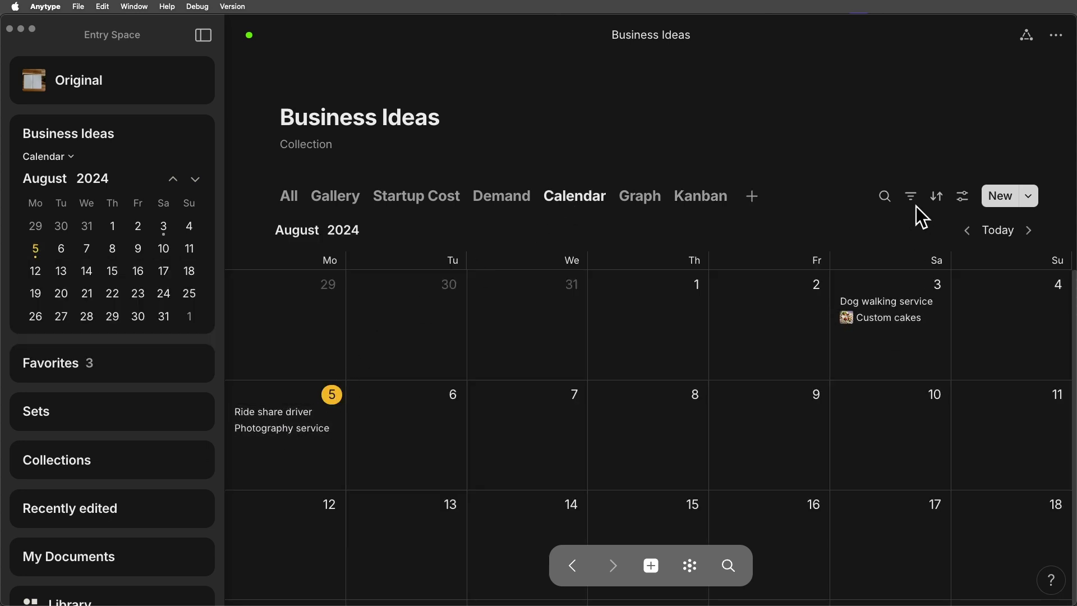
Set the Calendar view's date relation to Creation date in its layout settings.
click(961, 200)
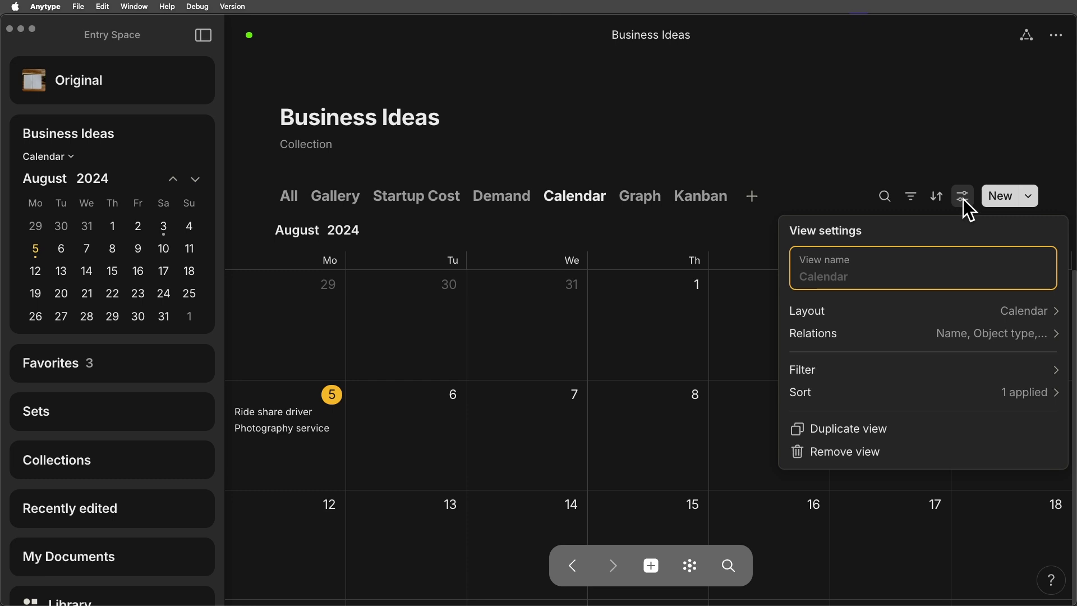
click(951, 311)
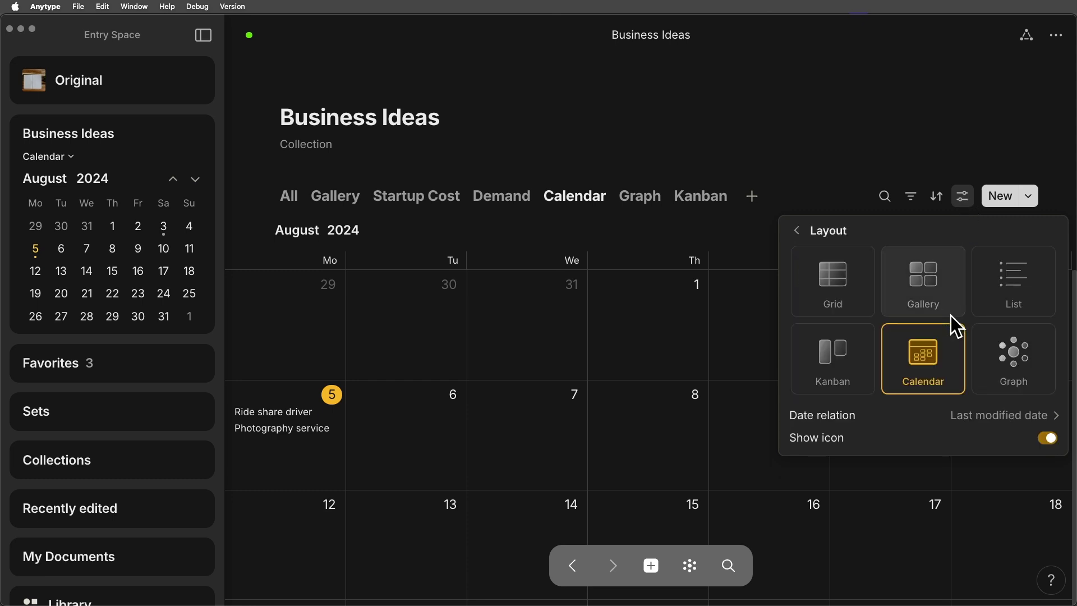
mouse_move(940, 418)
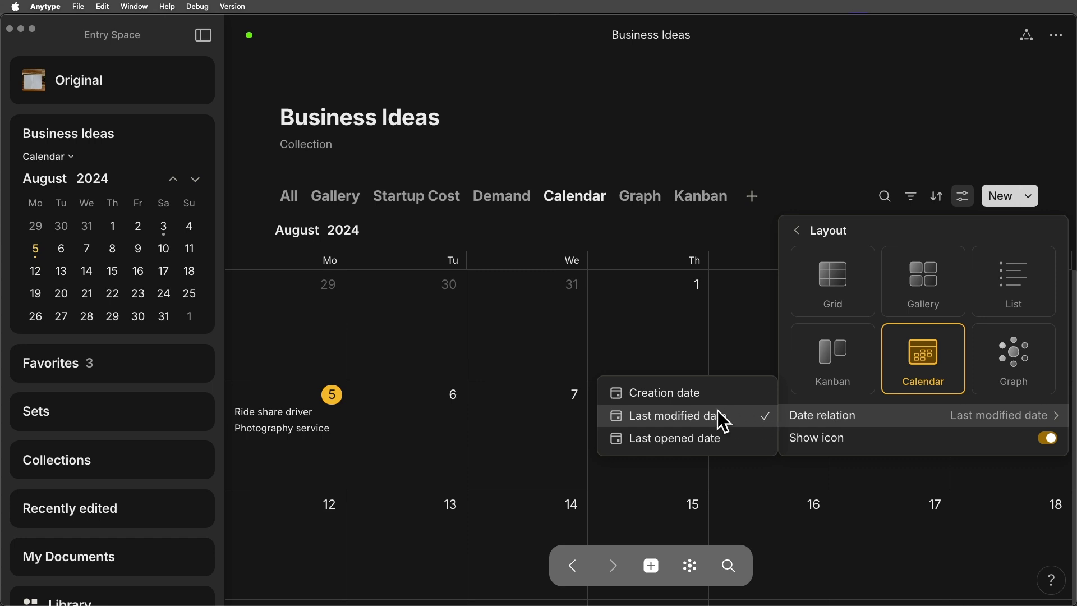
click(673, 392)
click(777, 129)
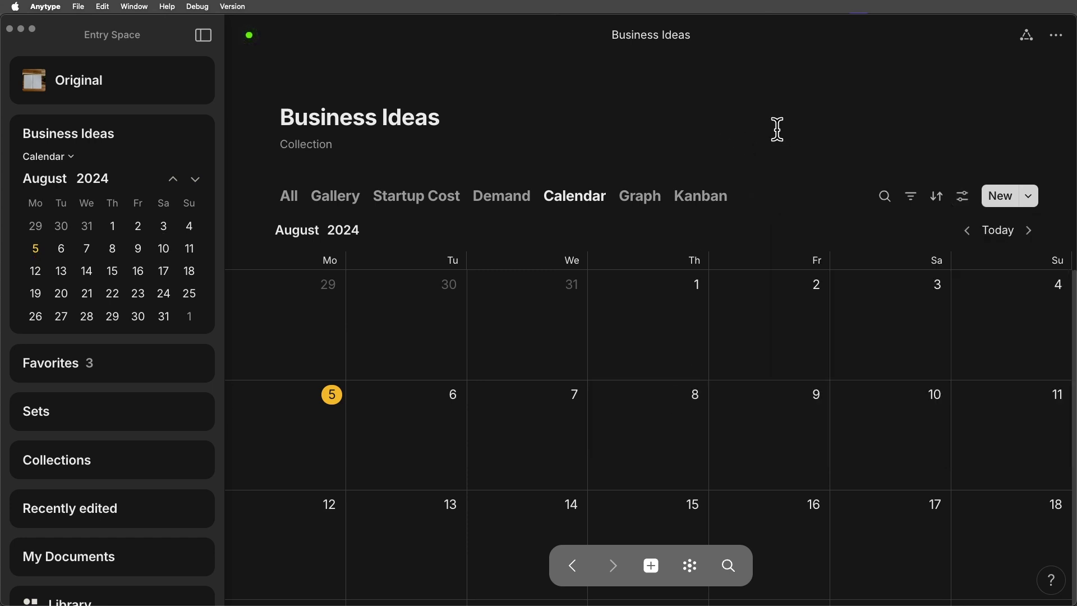
Create a new object on Monday, August 5 from the widget's calendar, titled "New Page" with the body line "sample text".
click(37, 250)
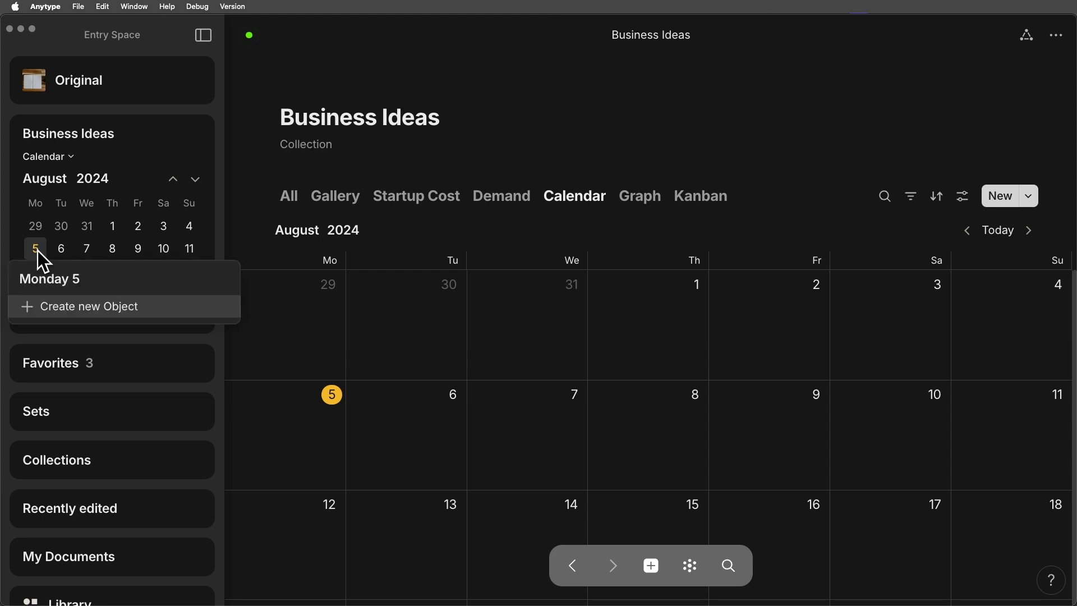
click(69, 305)
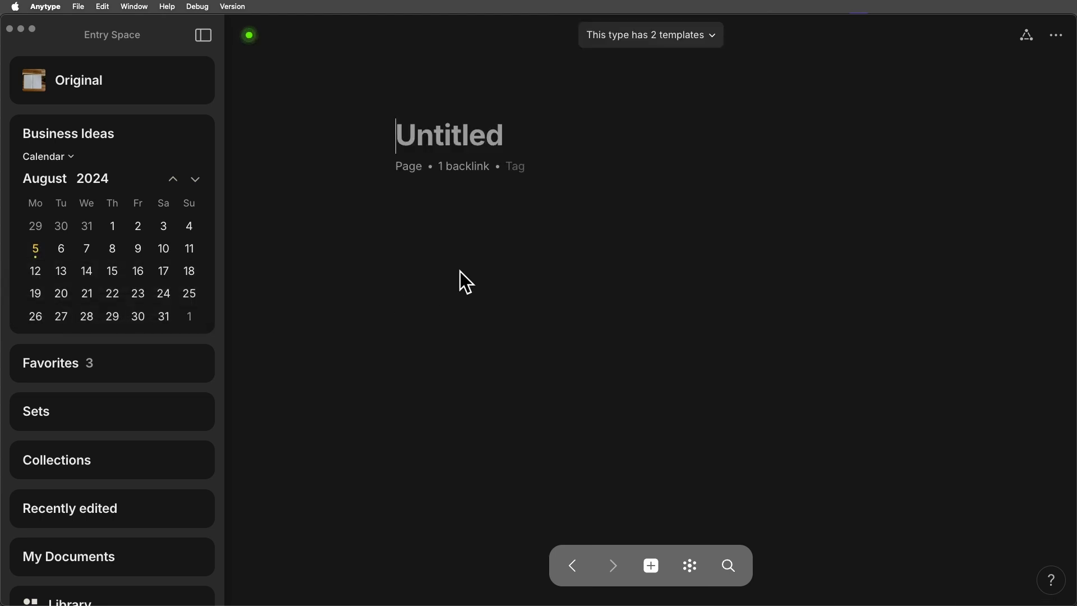
text(New )
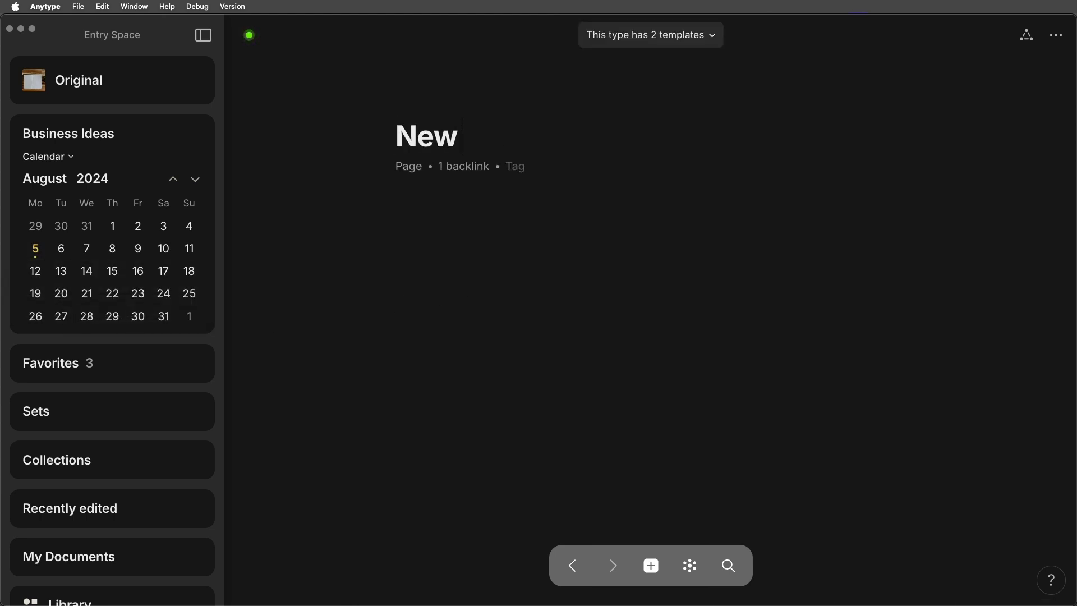
text(Pasg)
key(BackSpace)
key(BackSpace)
text(ger)
key(BackSpace)
key(Return)
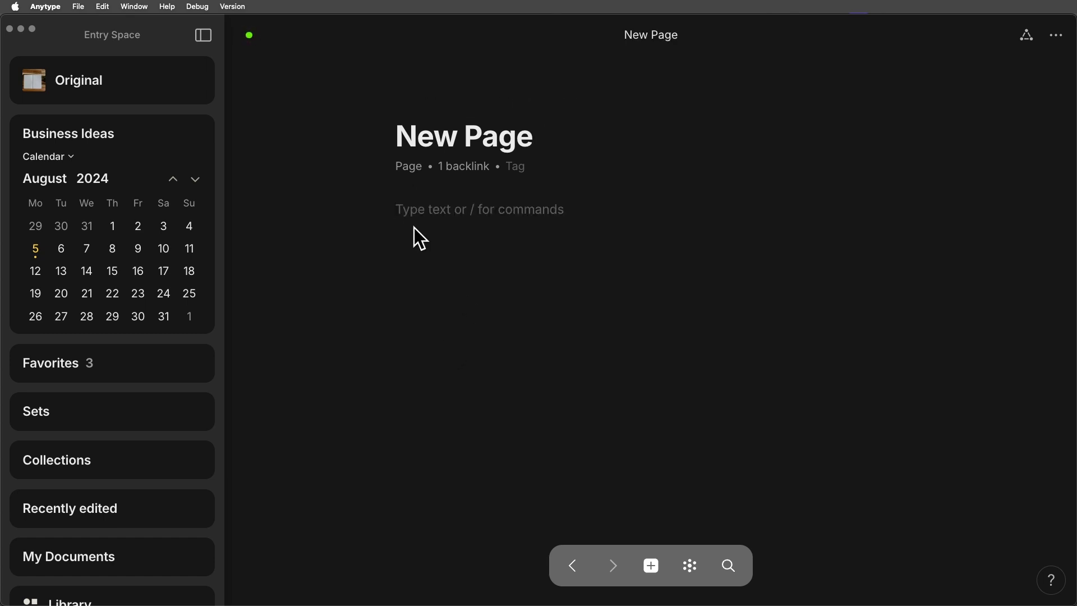
text(sample text)
key(Return)
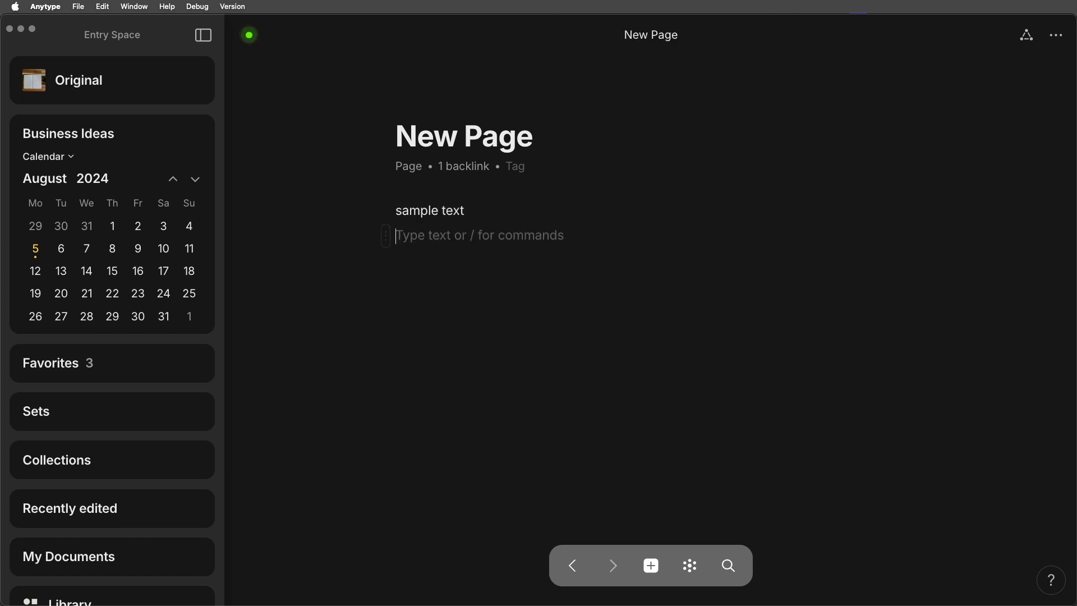
Return to the Business Ideas collection and check the objects listed for August 5 in the widget's calendar.
click(81, 136)
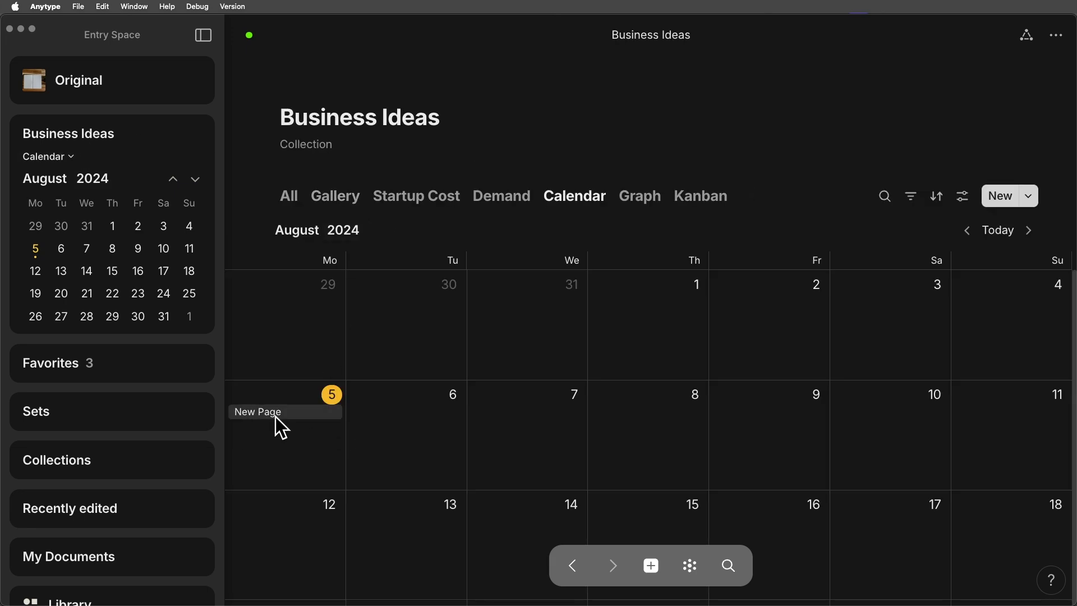
click(38, 252)
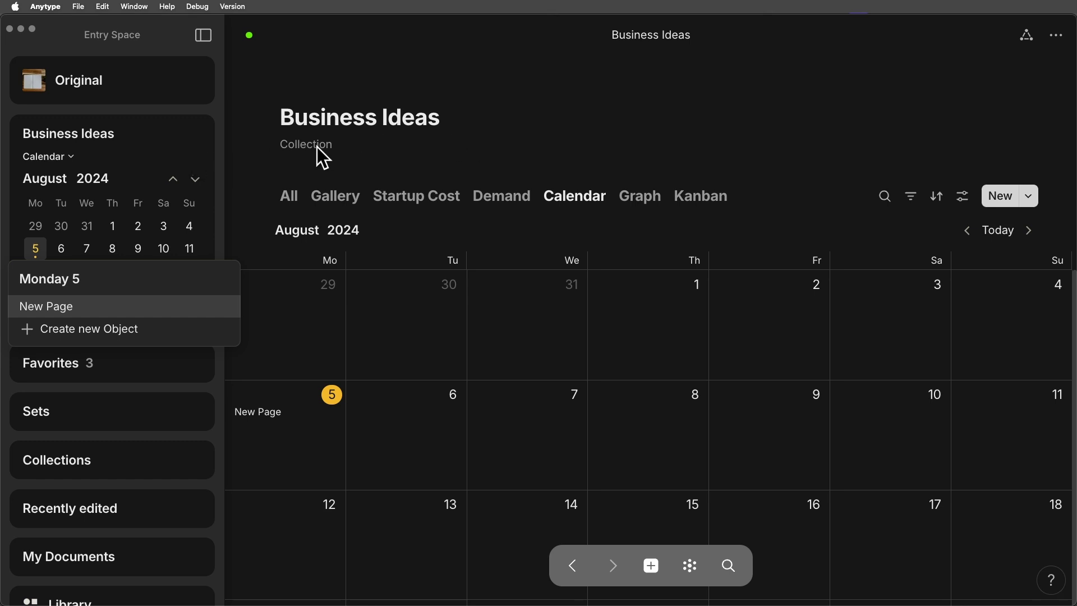
key(Return)
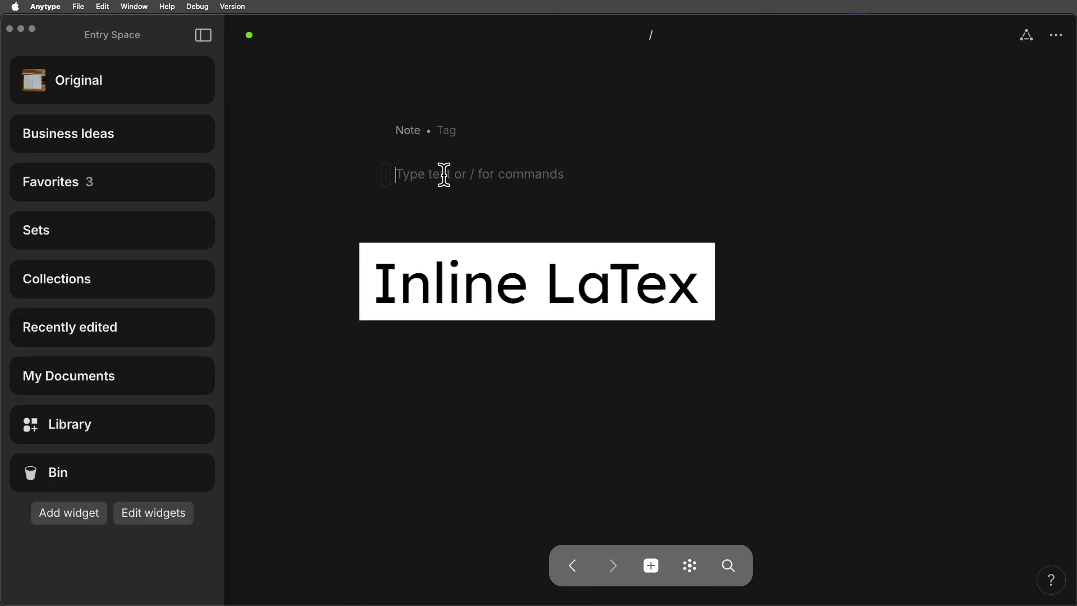
Insert a LaTeX embed in the empty note using the template formula a = b + c, d + e = f.
text(/)
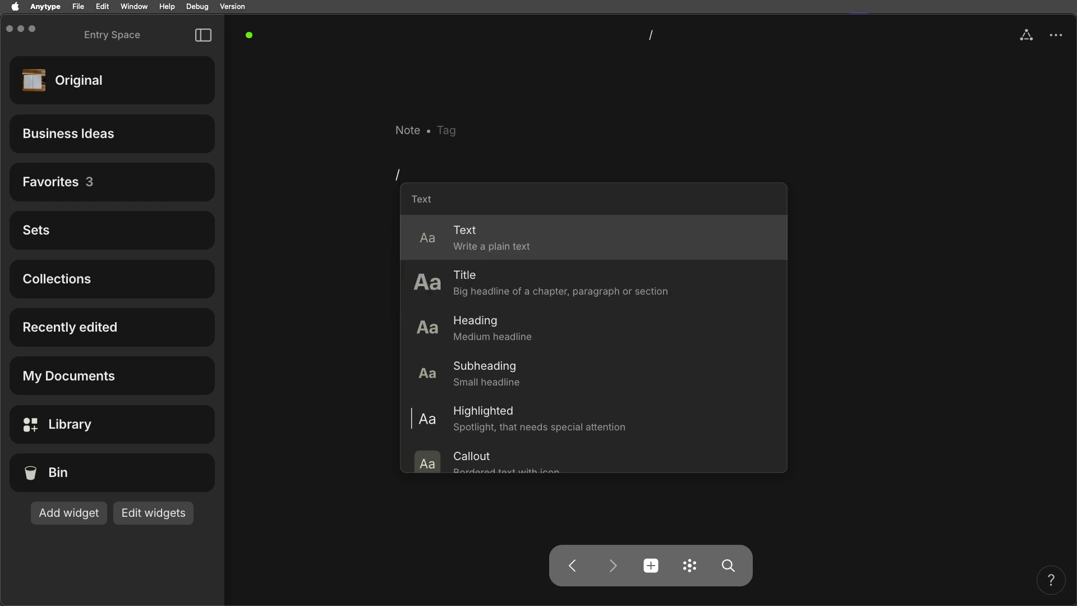
text(late)
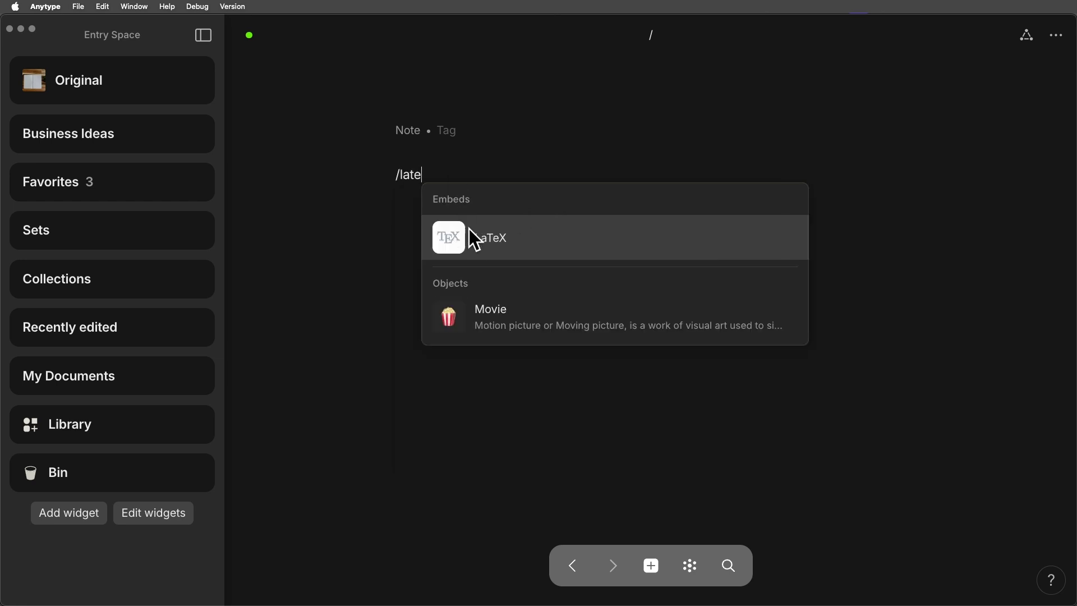
click(489, 241)
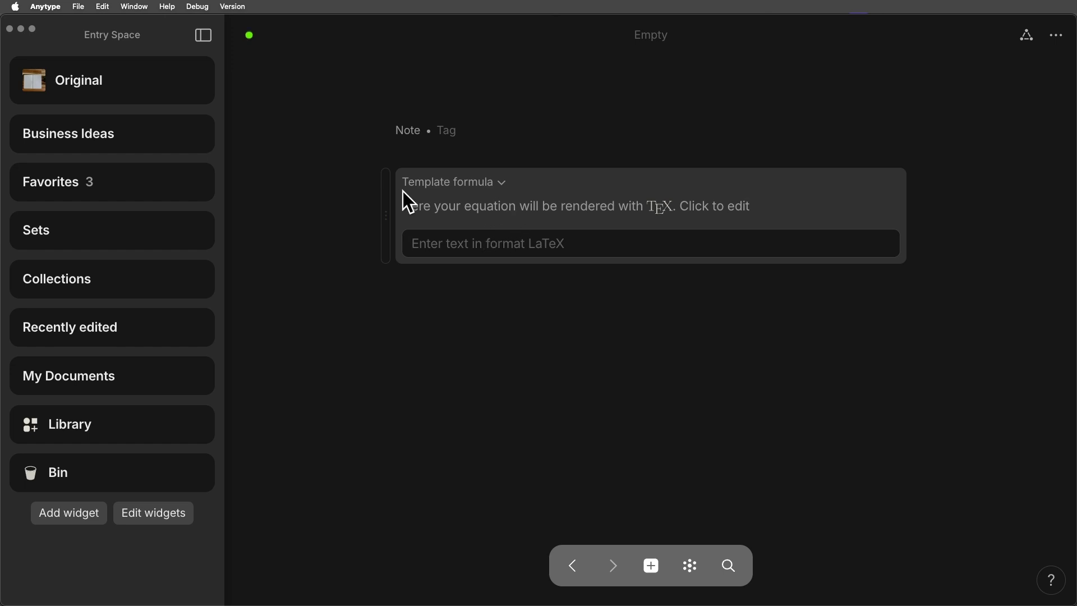
click(499, 184)
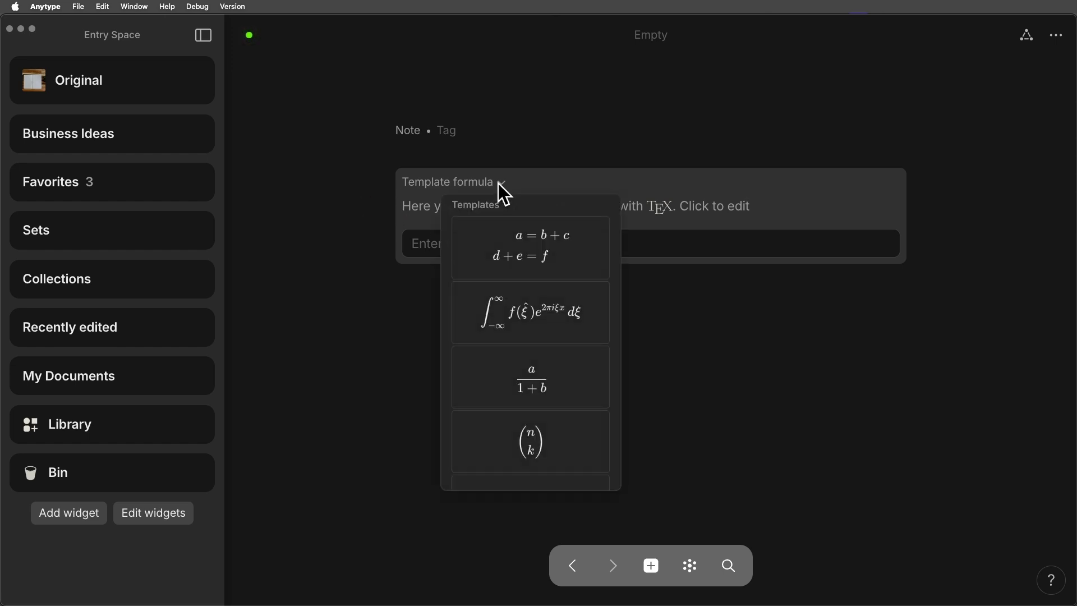
click(524, 247)
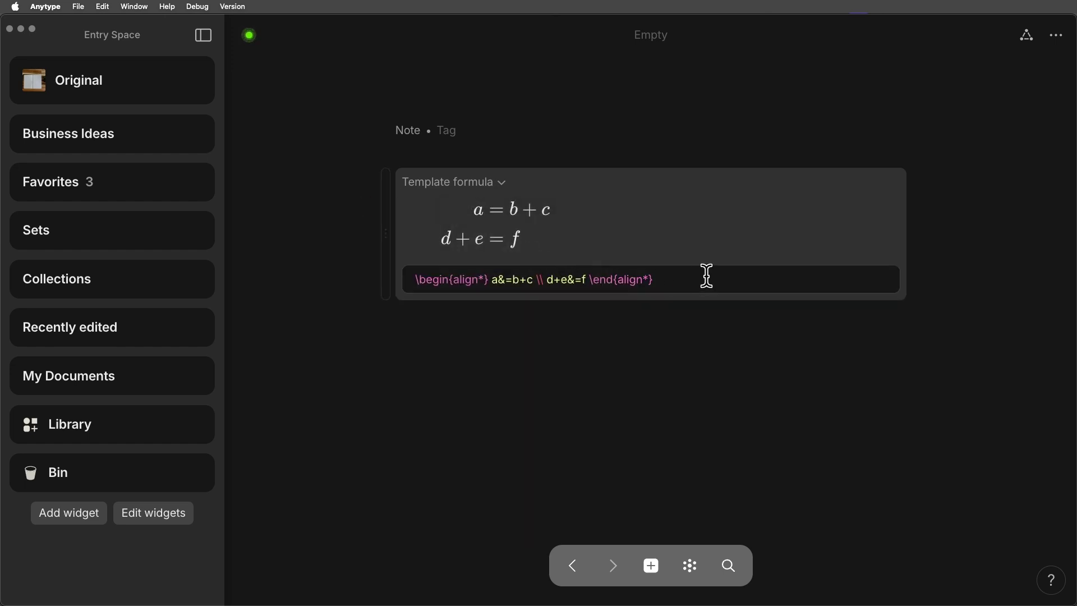
click(474, 321)
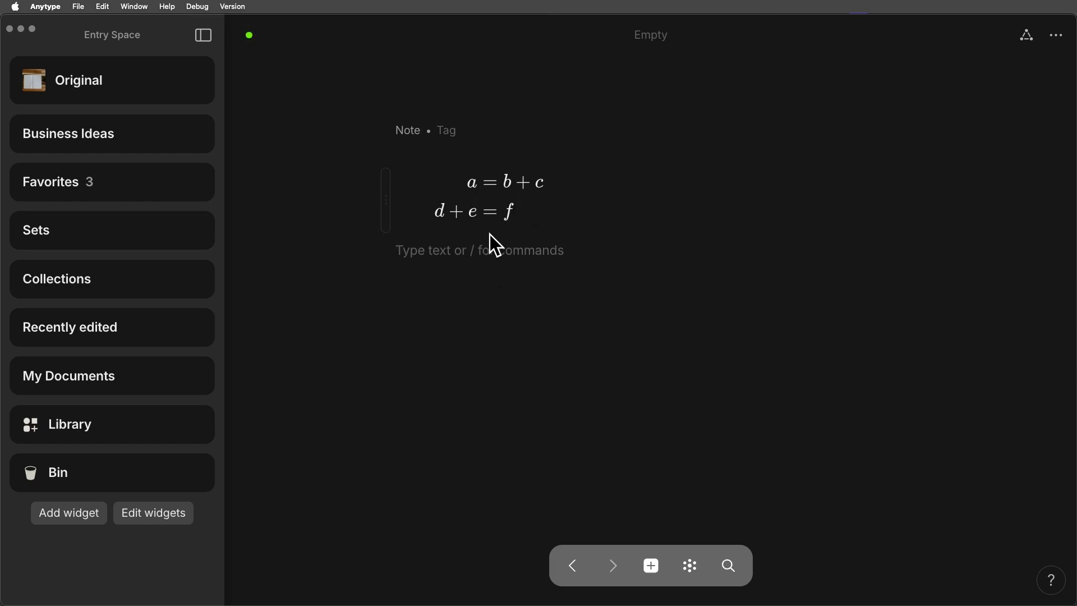
Write the line "Solve for equation $a=x^3$" below the LaTeX block so the formula renders inline.
click(603, 192)
click(423, 348)
text(Solve for equ)
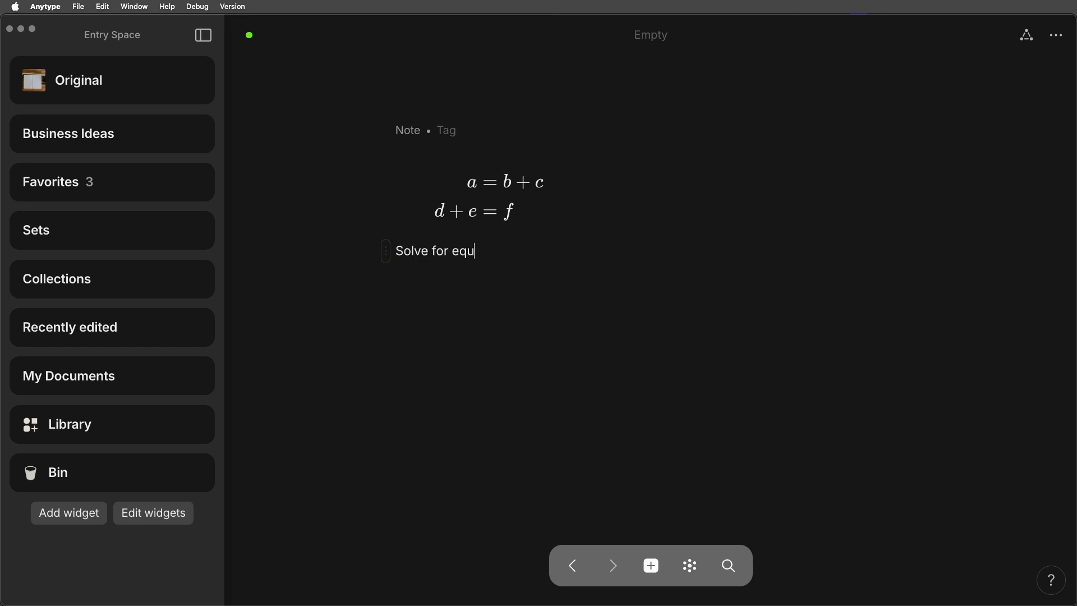
text(ation $a=)
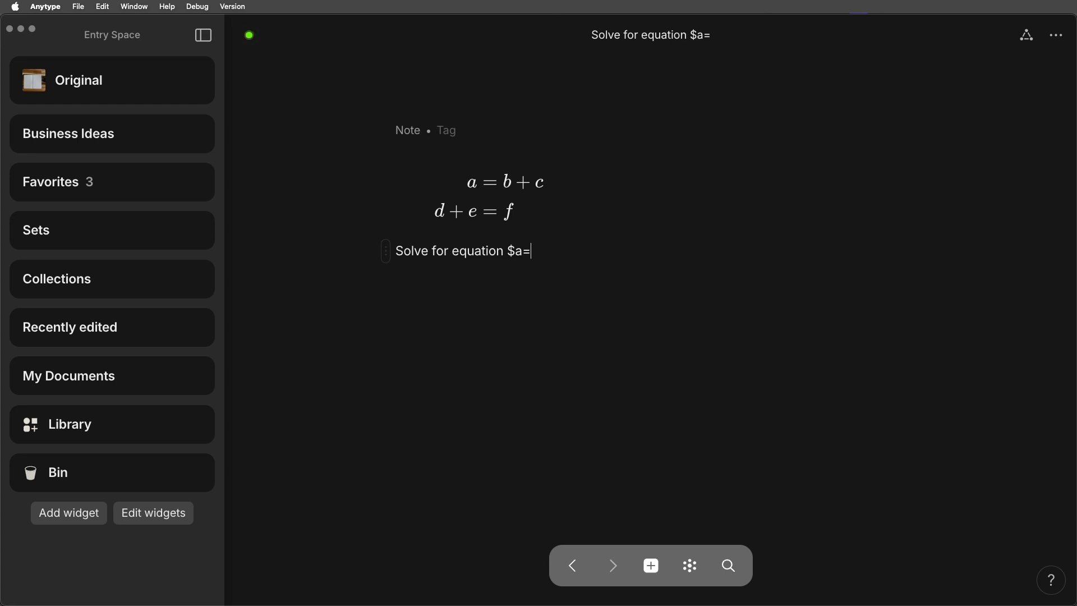
text(x^3$)
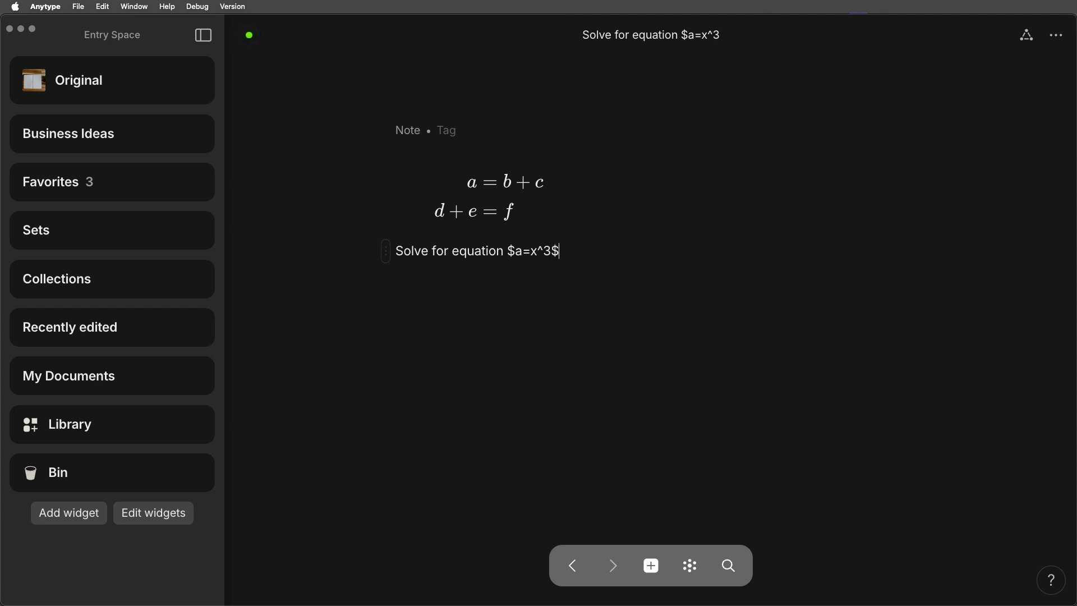
key(Return)
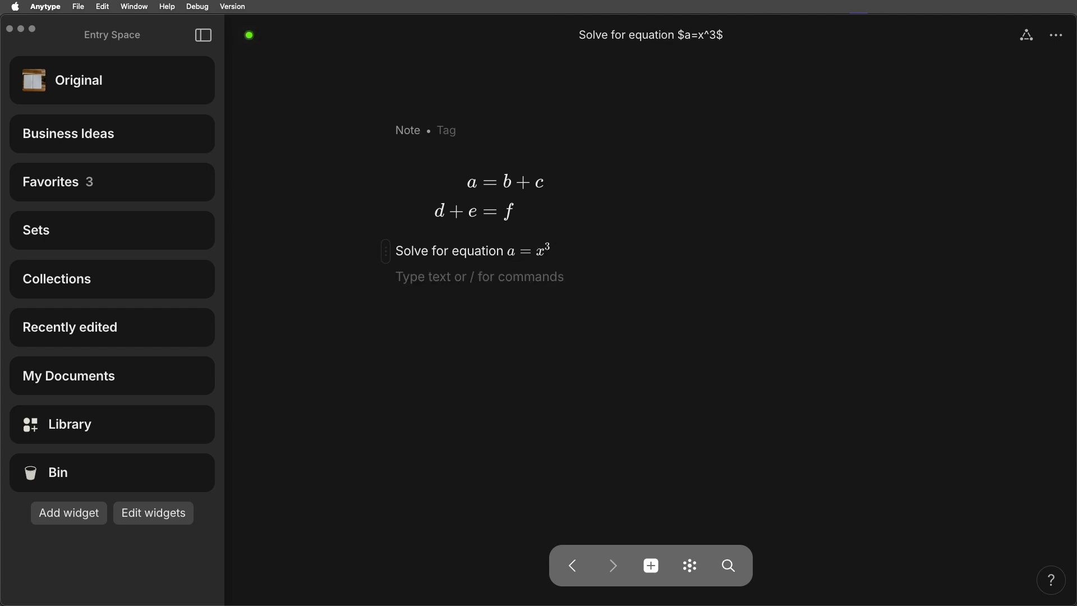
key(BackSpace)
click(480, 297)
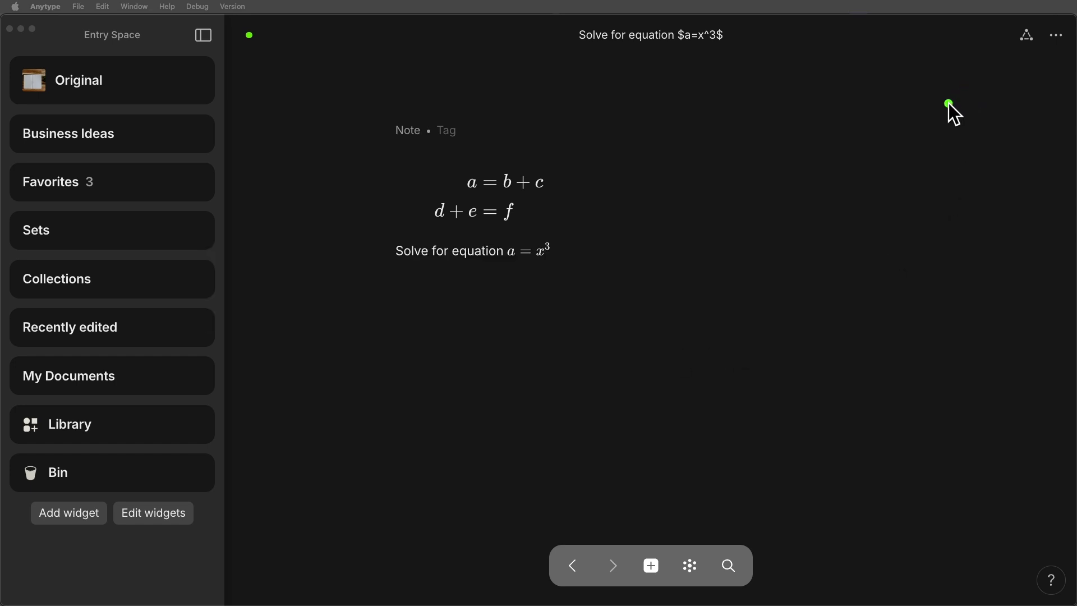
Check which collections the note can be added to, without choosing one.
click(1055, 35)
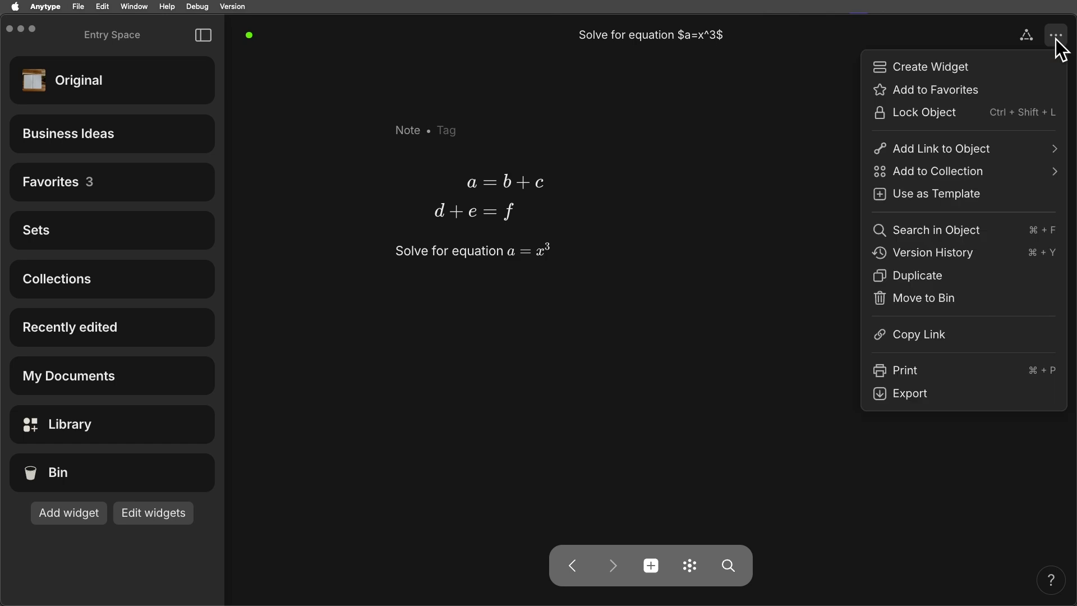
mouse_move(960, 172)
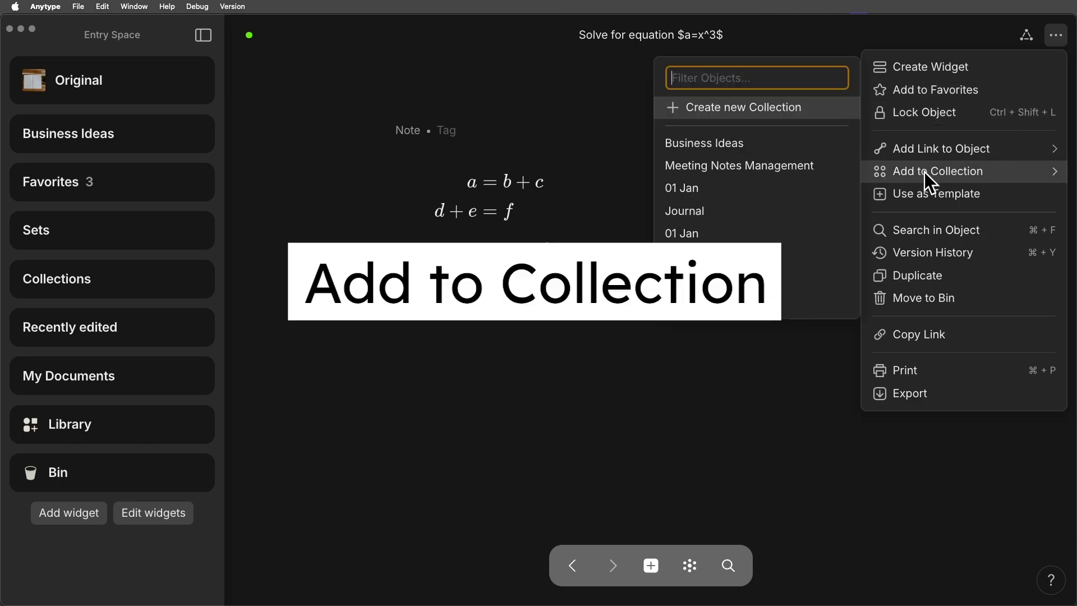
click(948, 32)
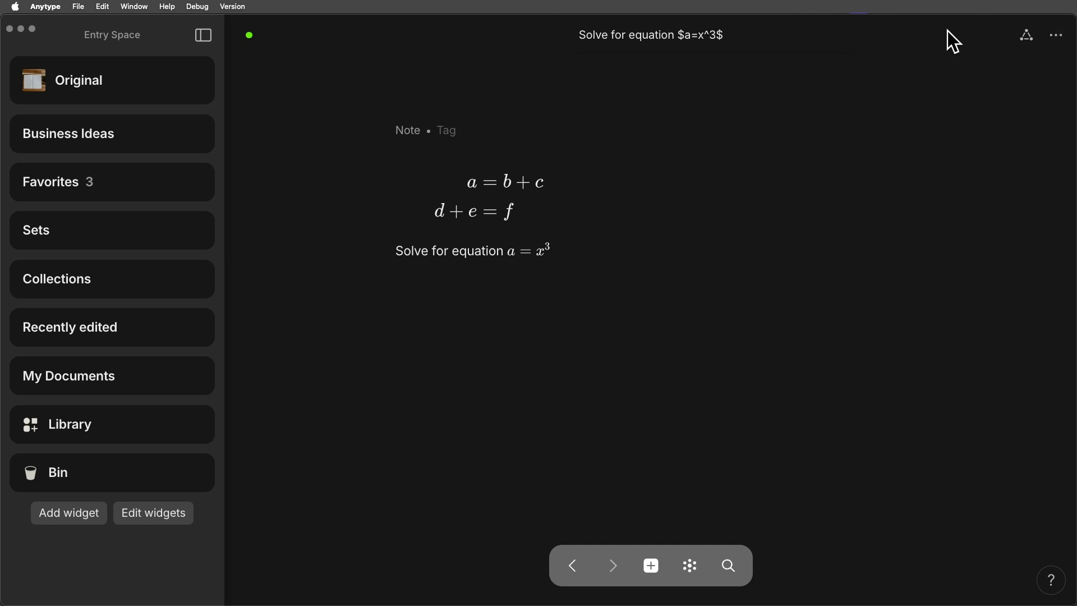
Copy the link for sharing Anytype with others from the help options and close the sharing dialog.
click(1050, 581)
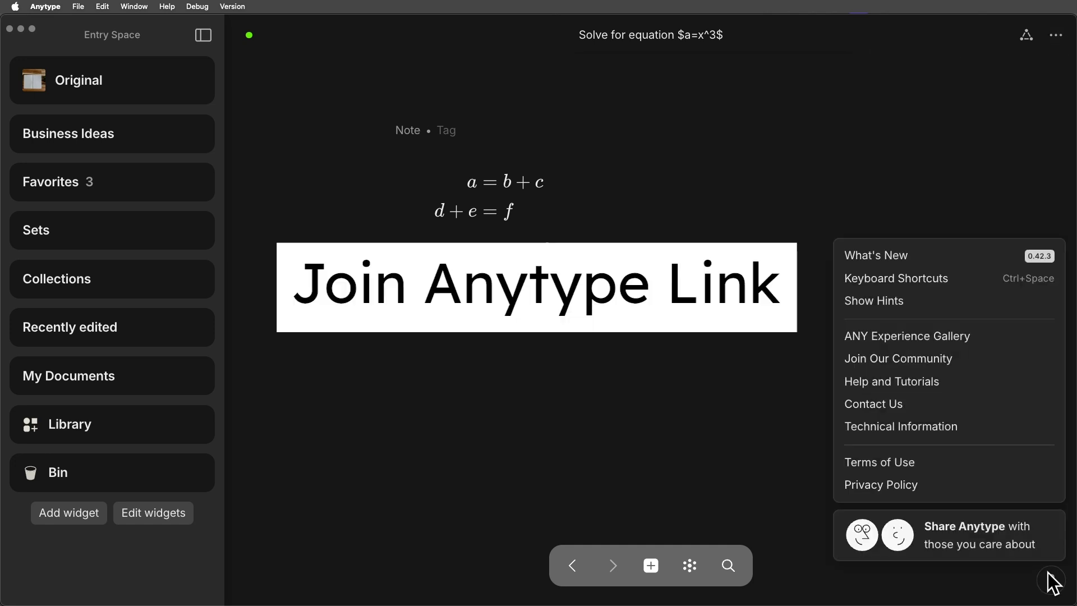
click(930, 531)
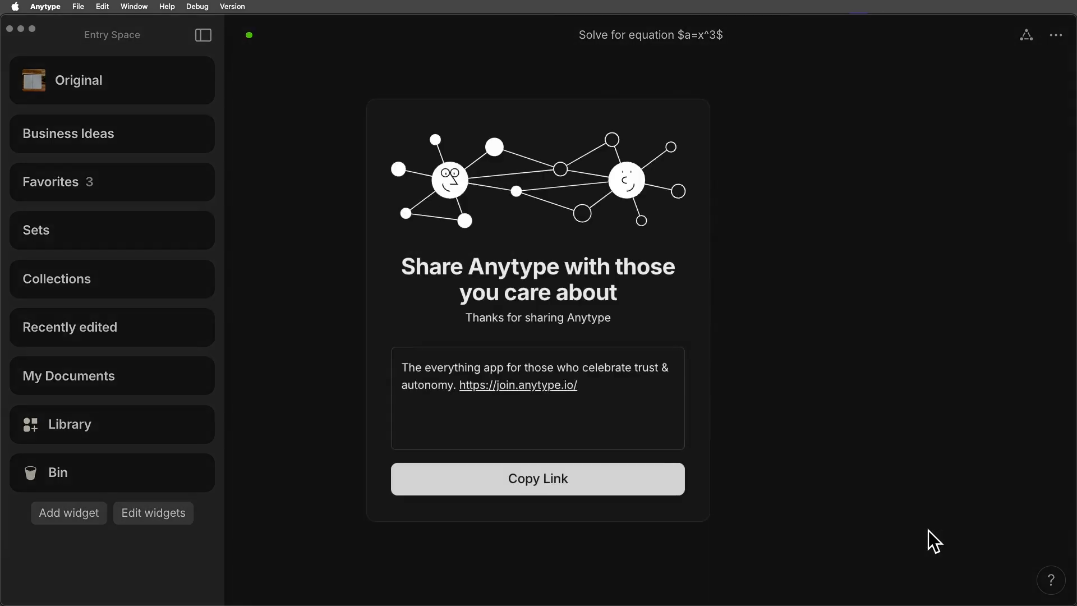
click(552, 488)
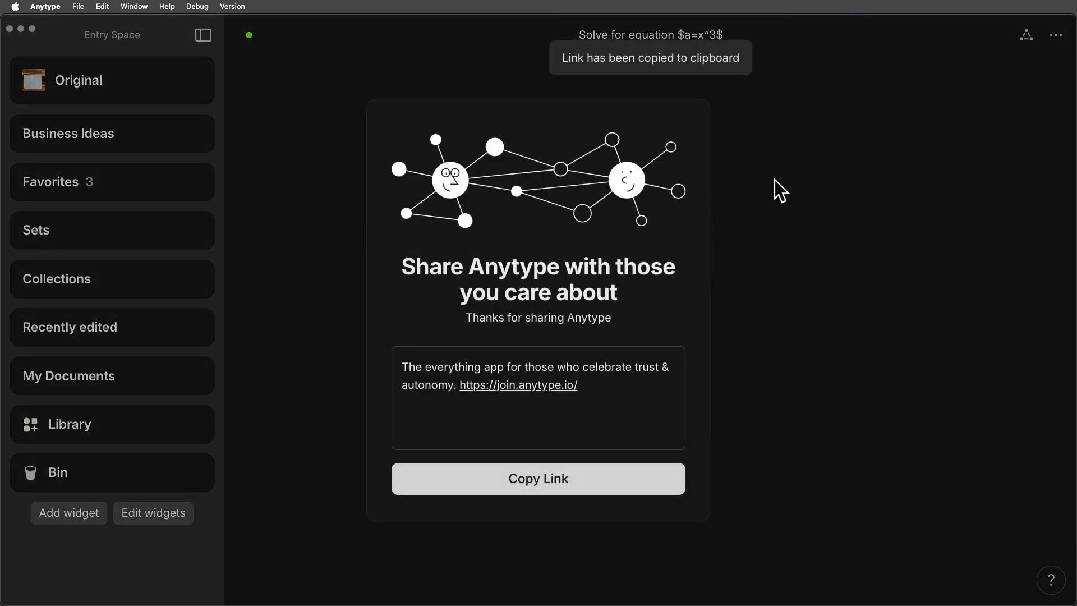
click(844, 143)
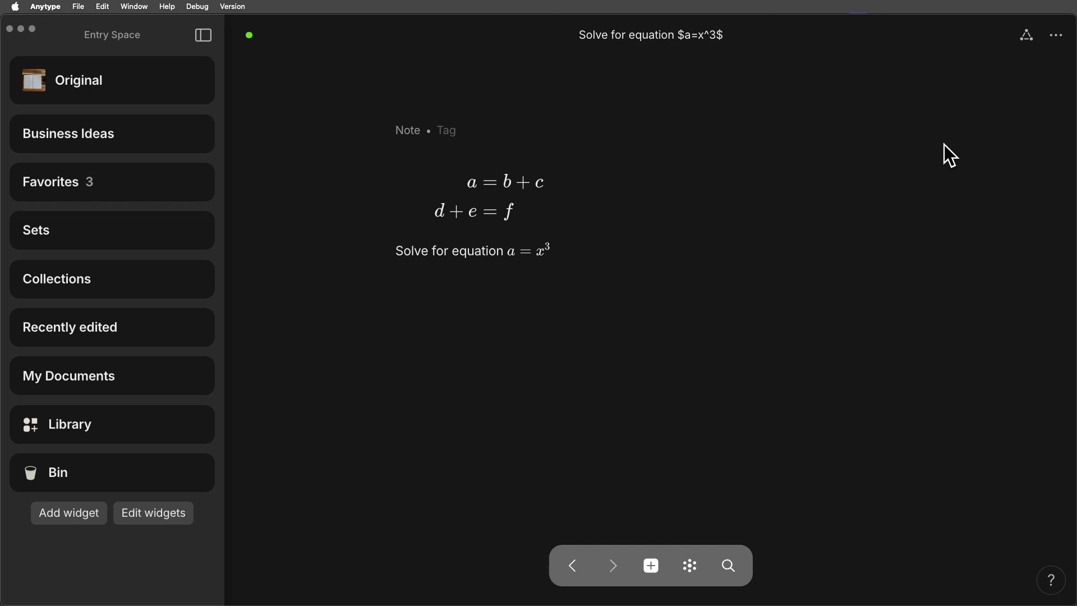
Return to the Photography service page and move the text cursor from the "Sample text intro" line down through the table's rows.
key(super+bracketleft)
click(345, 426)
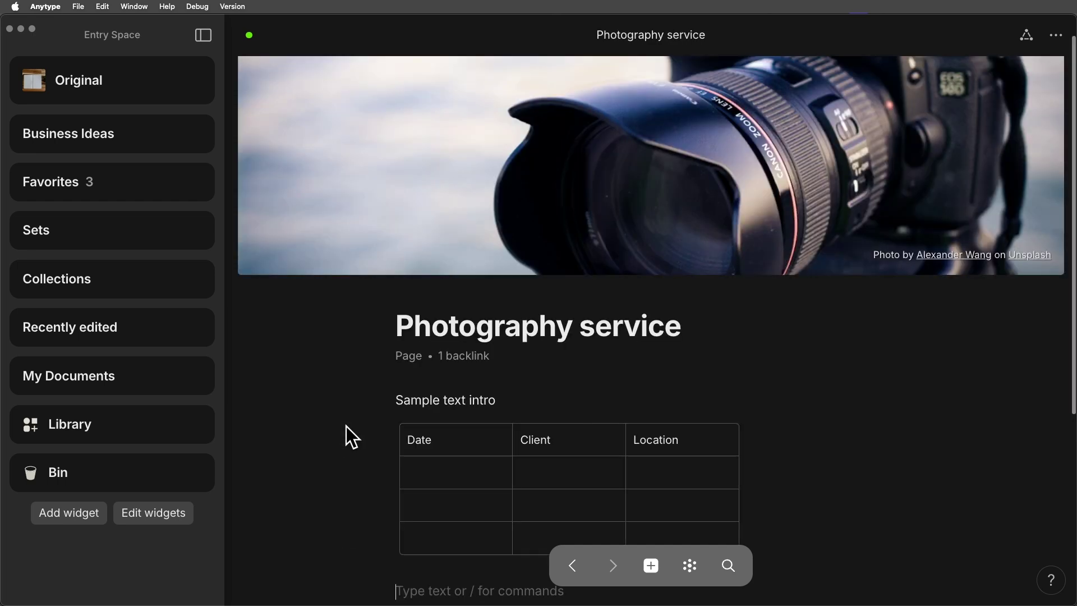
scroll(405, 395, down, 3)
scroll(406, 395, down, 2)
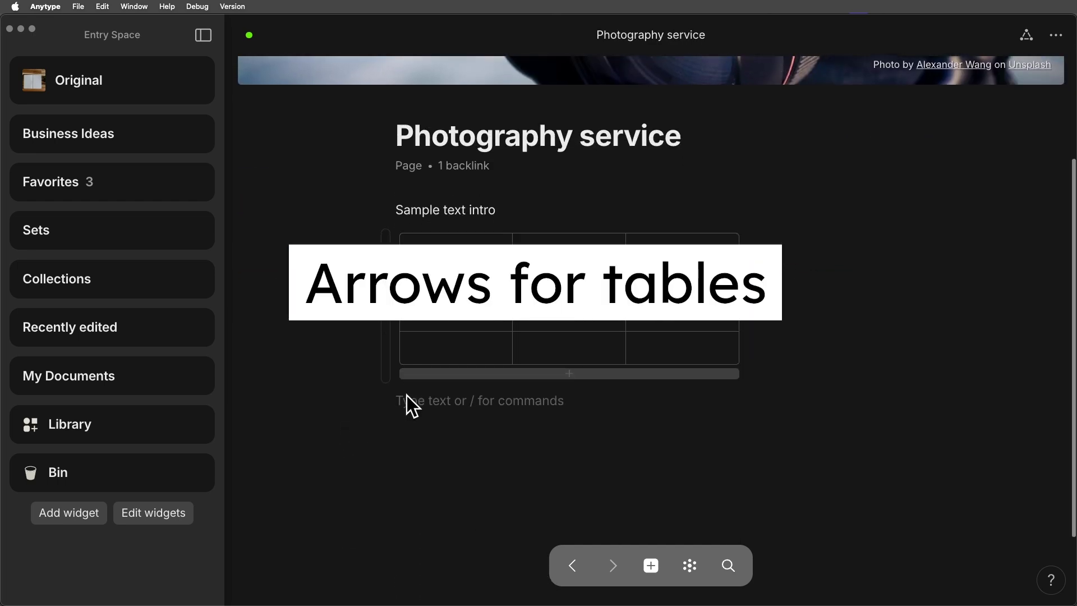
click(512, 210)
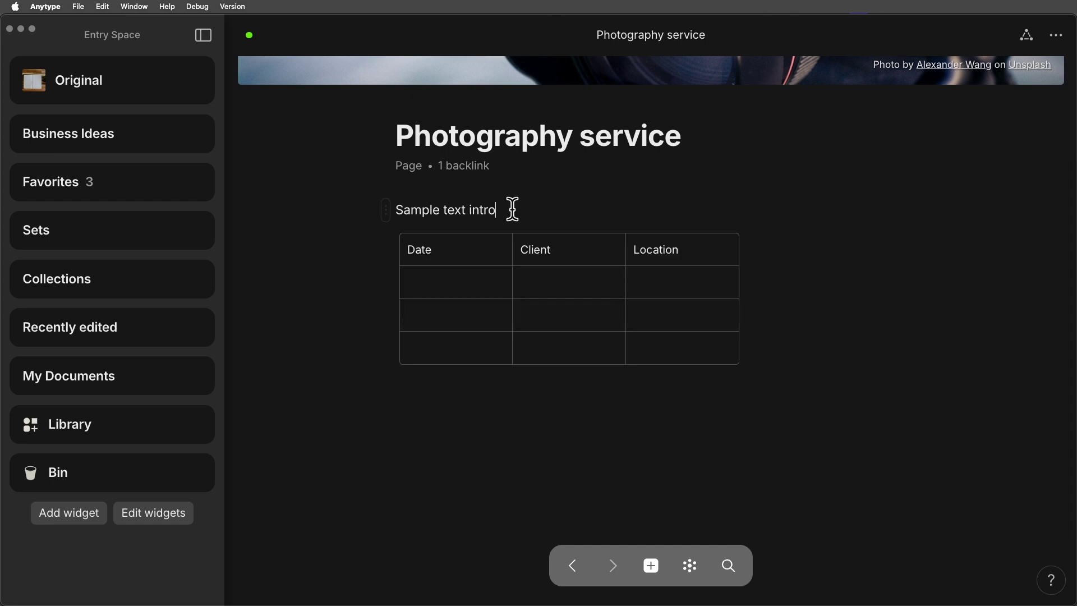
key(Down)
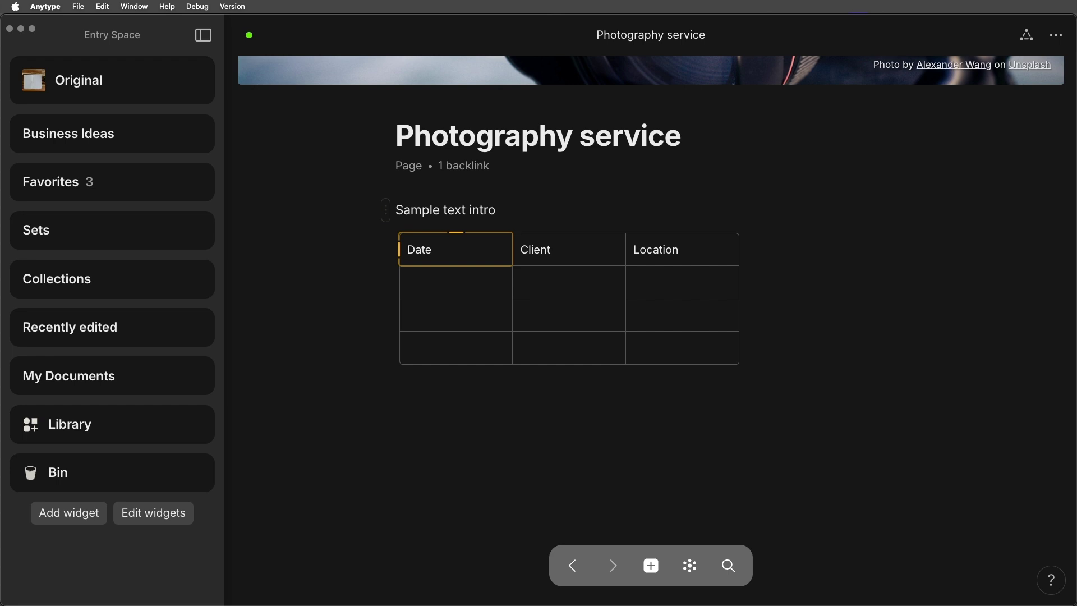
key(Down)
key(Down)
key(Down)
key(Down)
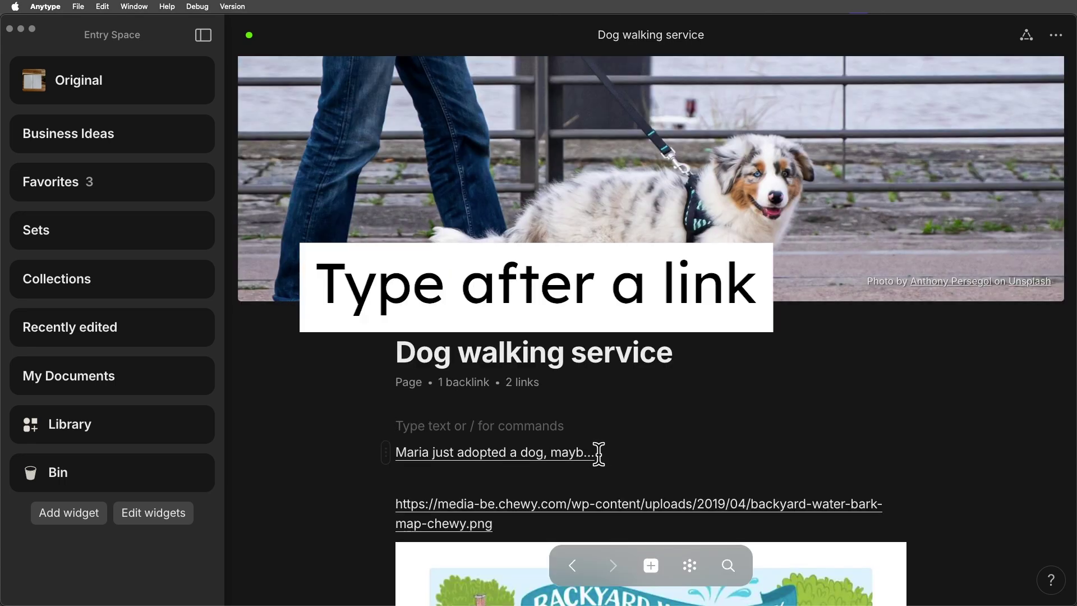
Add "get a leash" after the dog-adoption link on the Dog walking service page, and open the linked note before returning to the page.
click(595, 452)
scroll(613, 452, down, 7)
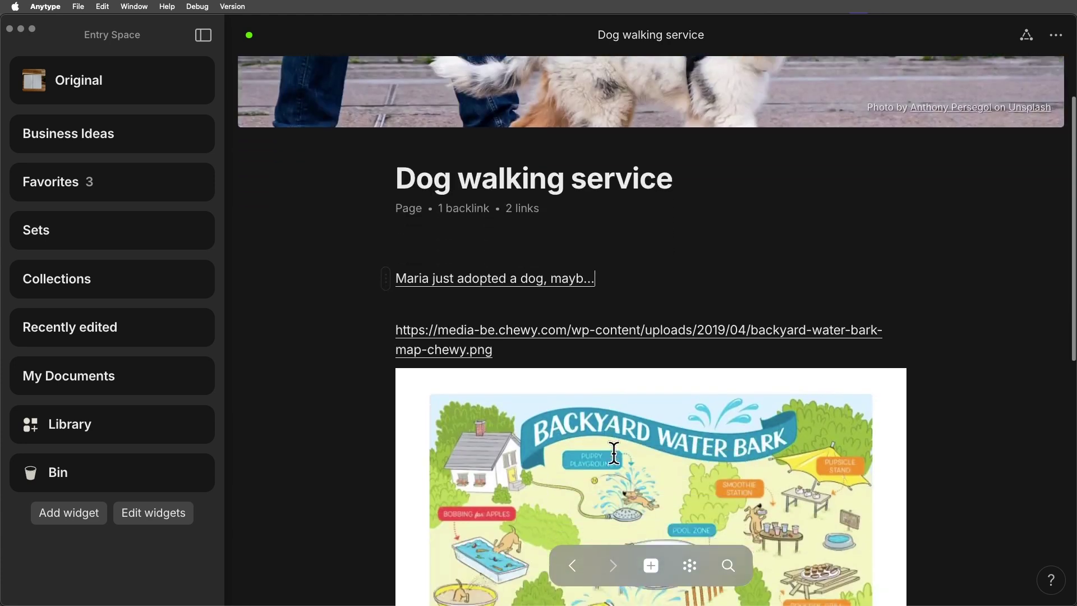
scroll(613, 454, up, 1)
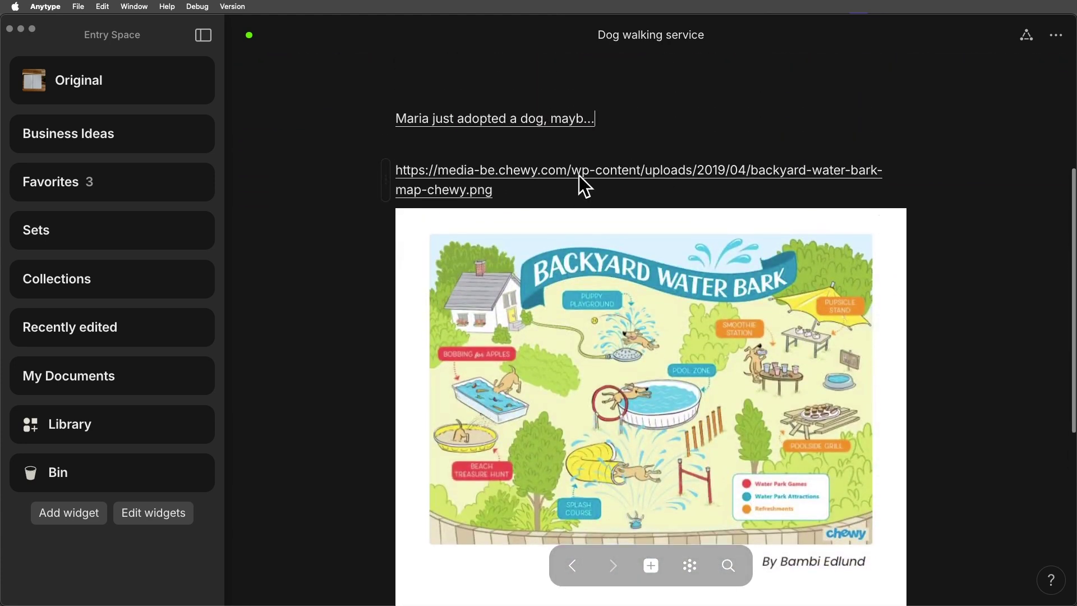
mouse_move(595, 122)
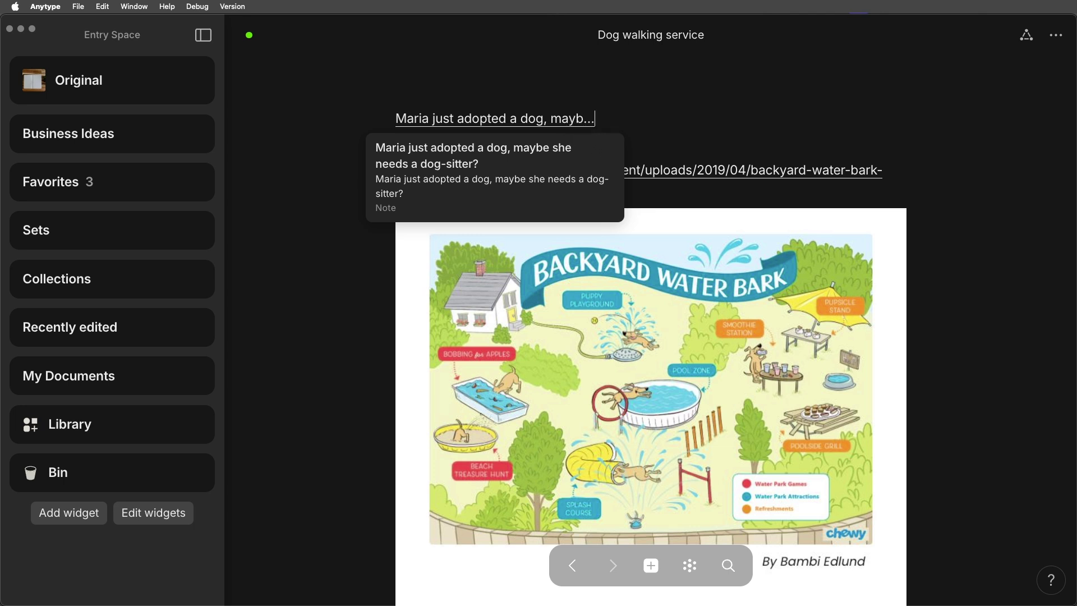
text(g)
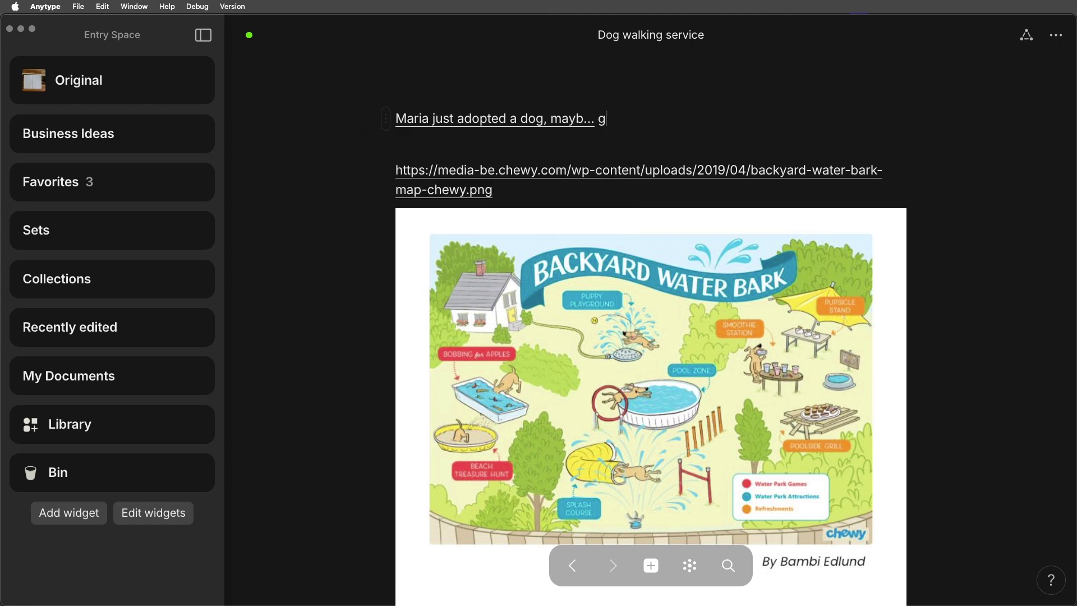
text(et a leash)
click(550, 121)
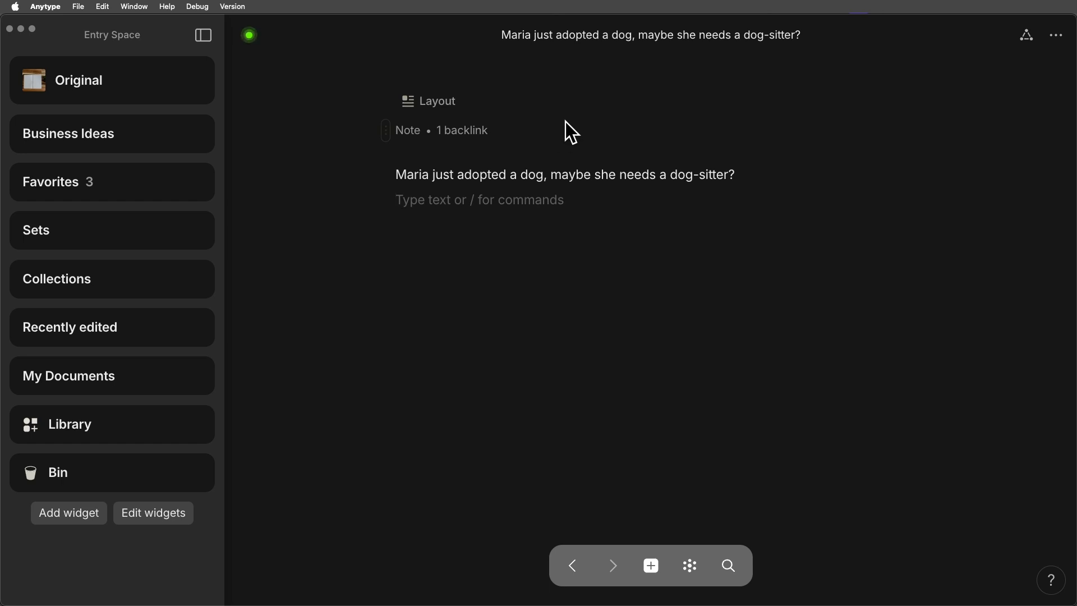
key(super+bracketleft)
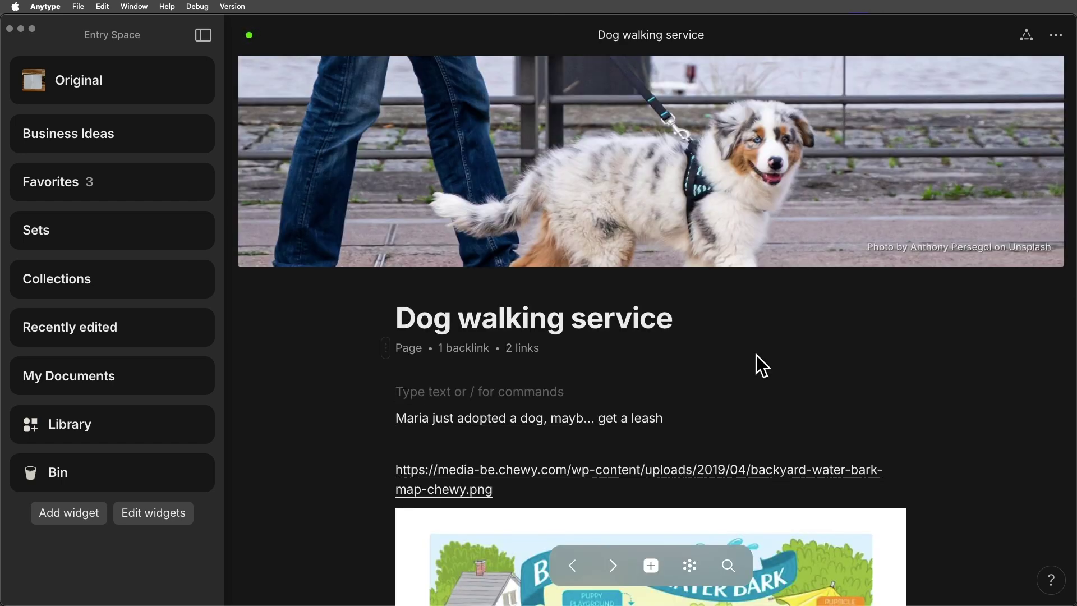
Select all content blocks of the Dog walking service page and review the selection through to the page's end.
scroll(756, 355, down, 2)
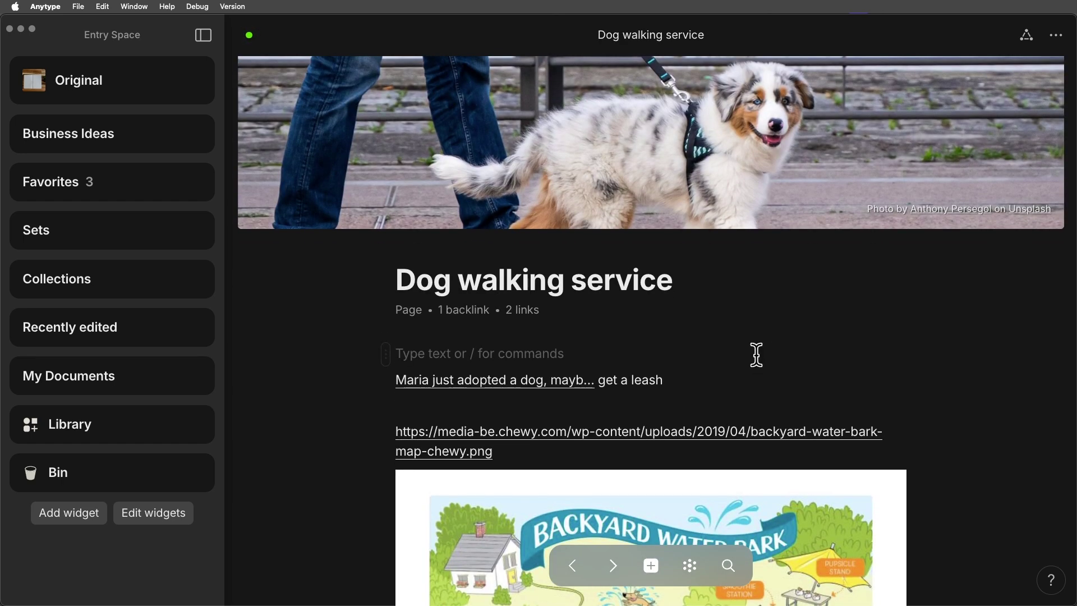
click(757, 355)
key(super+a)
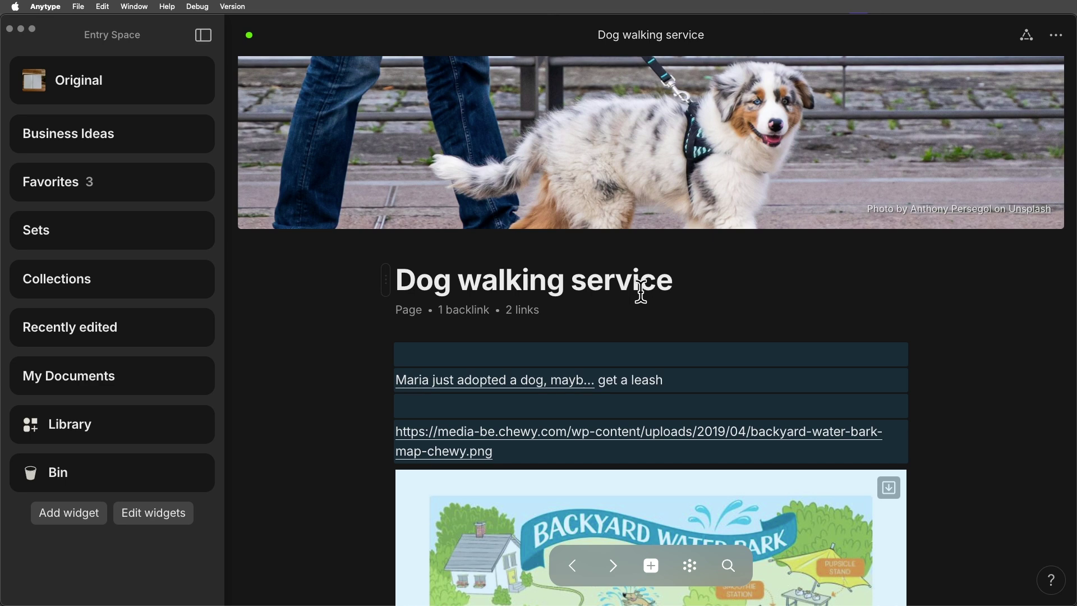
scroll(570, 319, down, 2)
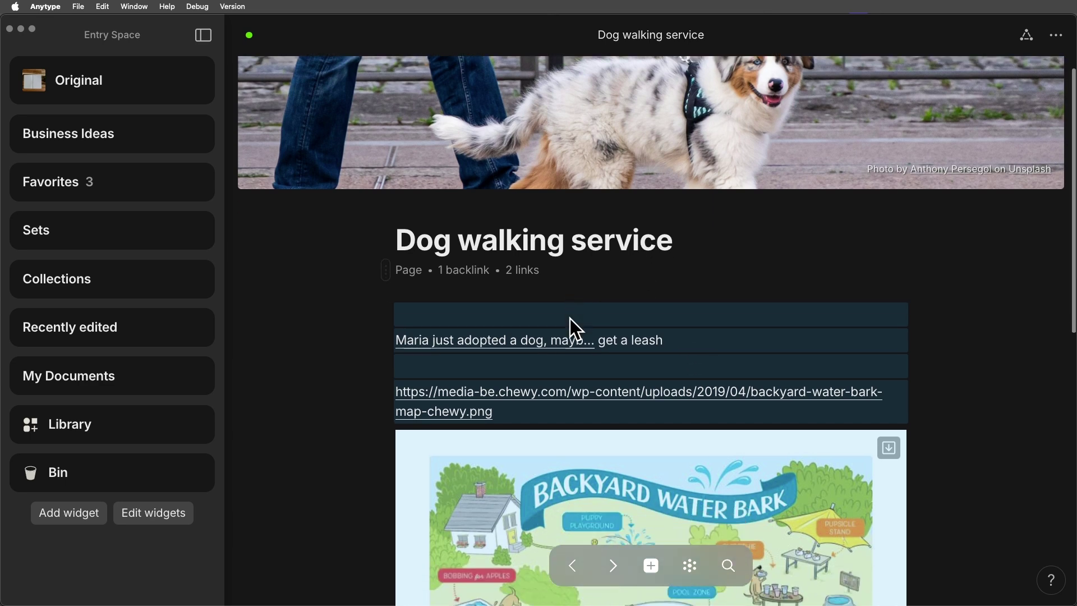
scroll(638, 428, down, 10)
scroll(635, 425, up, 12)
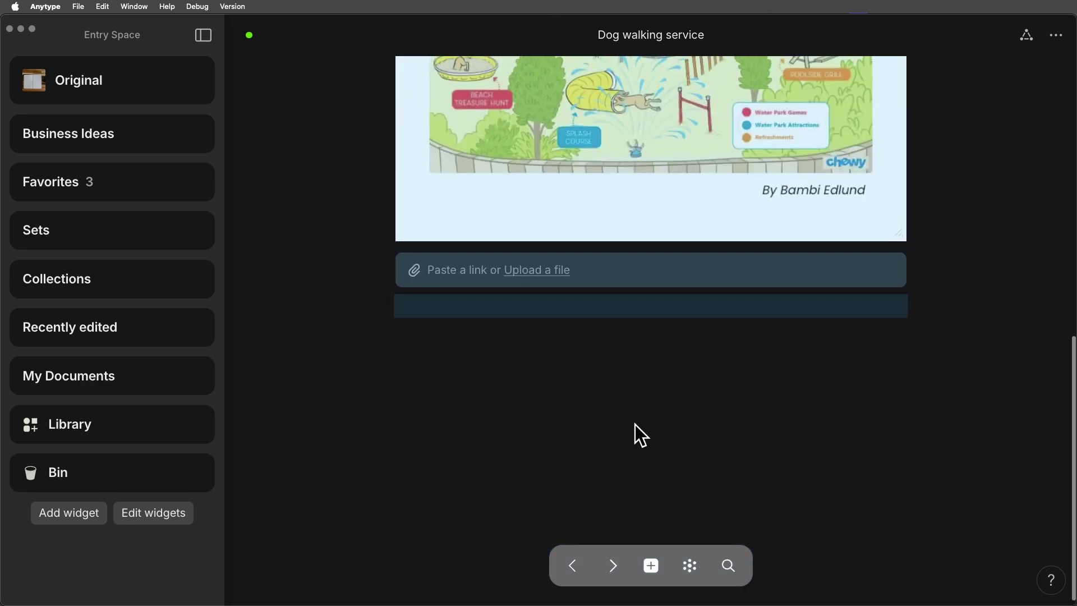
scroll(743, 134, up, 3)
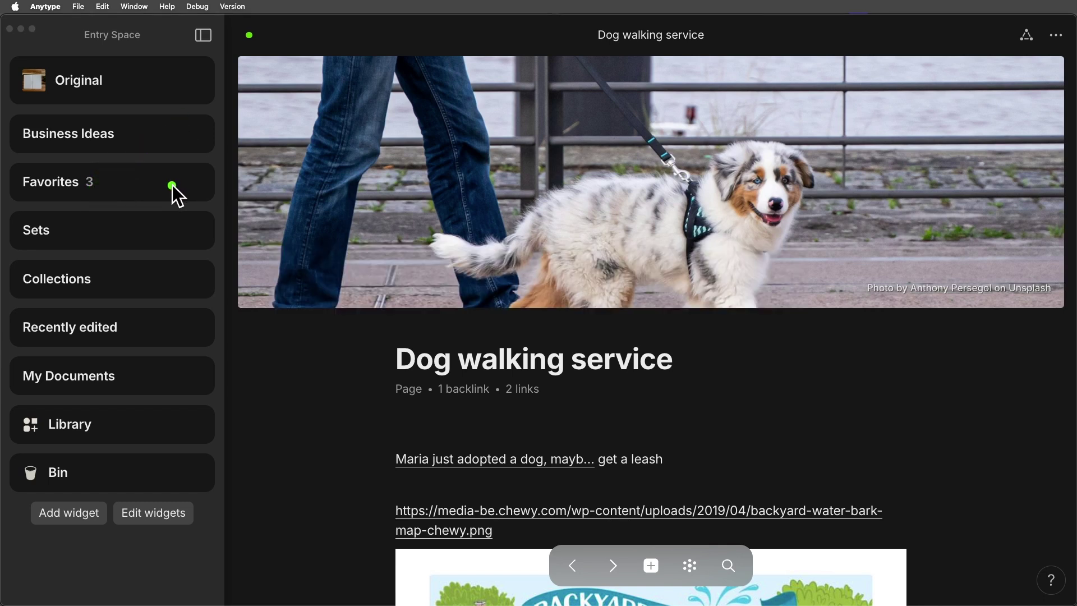
Open the full Favorites list and move Homepage below Meeting Notes Management.
click(197, 183)
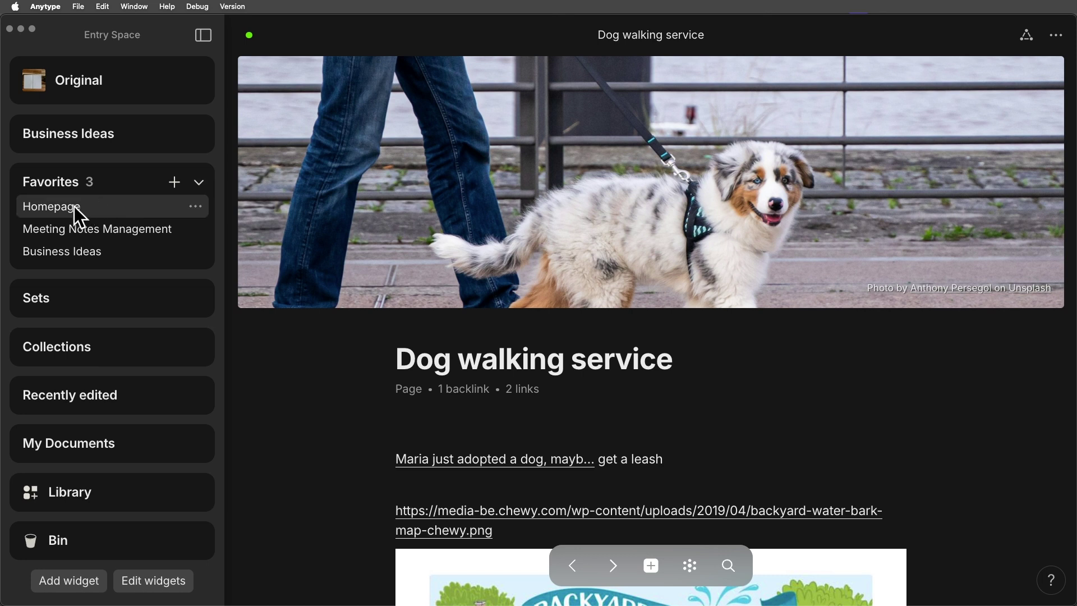
click(52, 183)
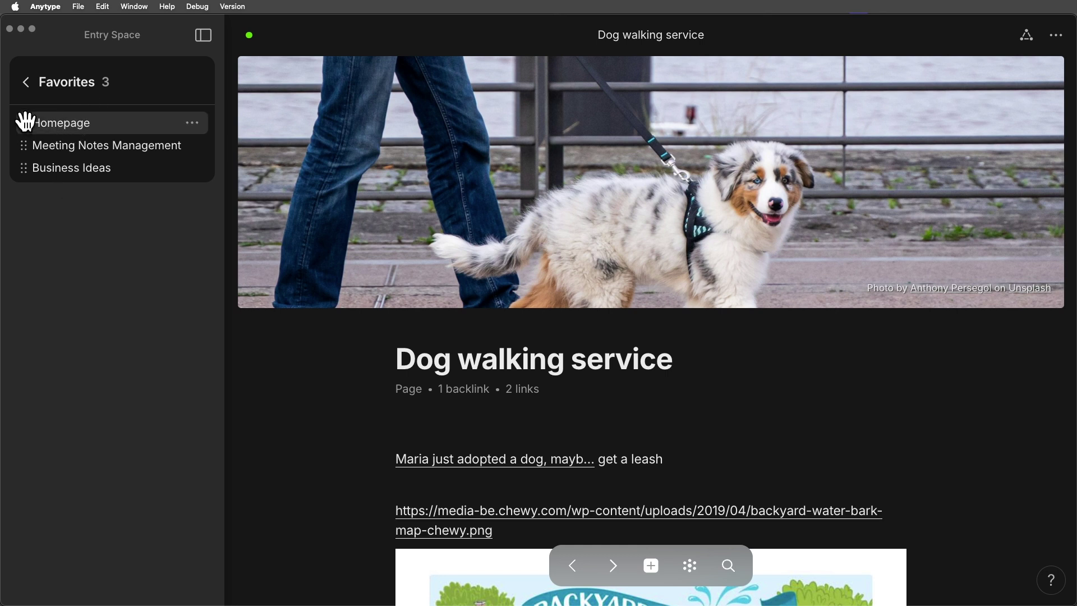
drag(25, 122, 25, 150)
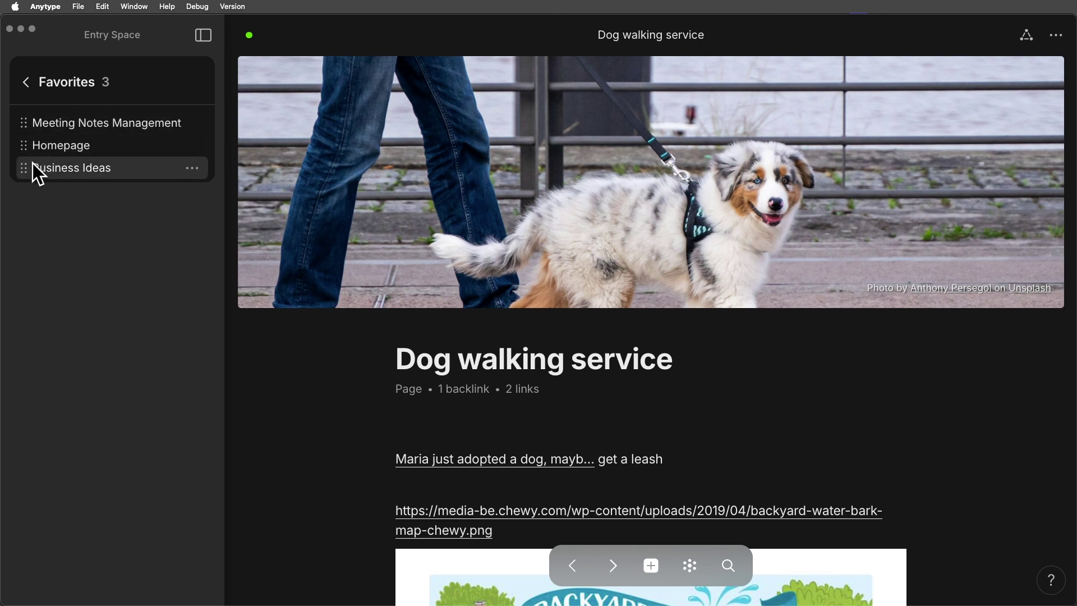